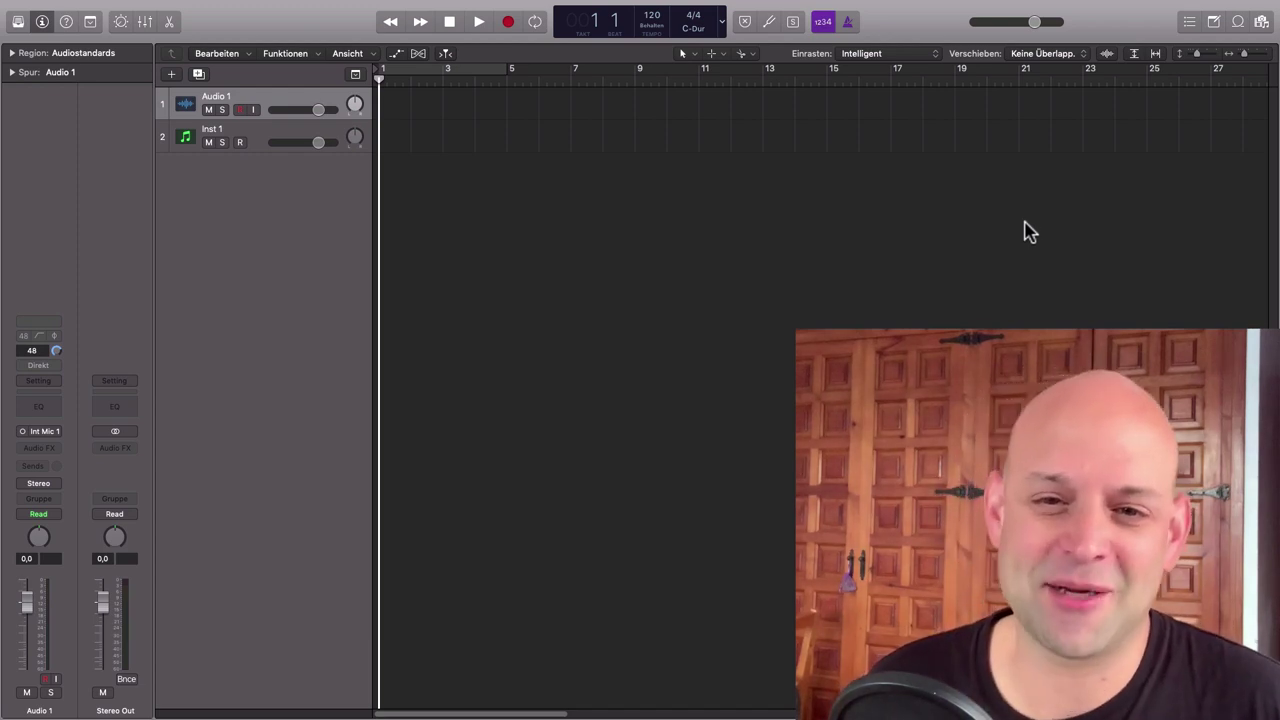
Step: Browse the EQ effect plug-ins available for the Audio 1 track, down to the Vintage EQ Collection
click(280, 138)
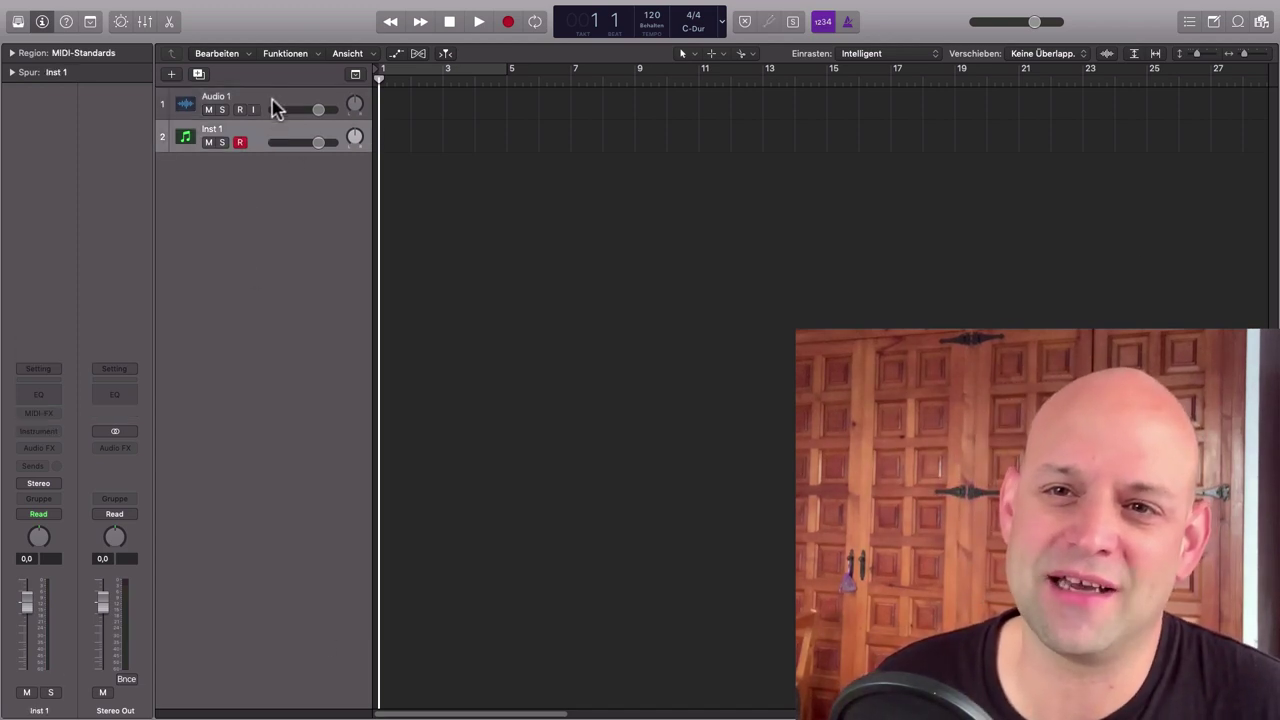
click(275, 105)
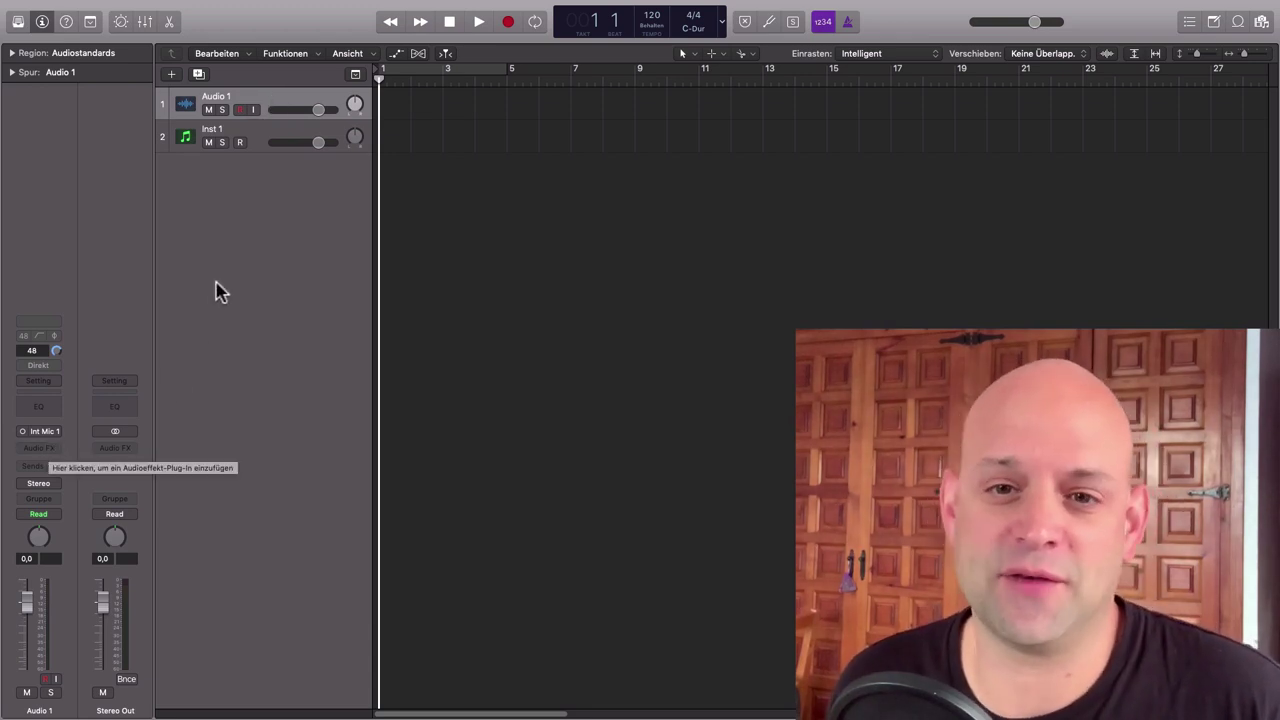
click(51, 448)
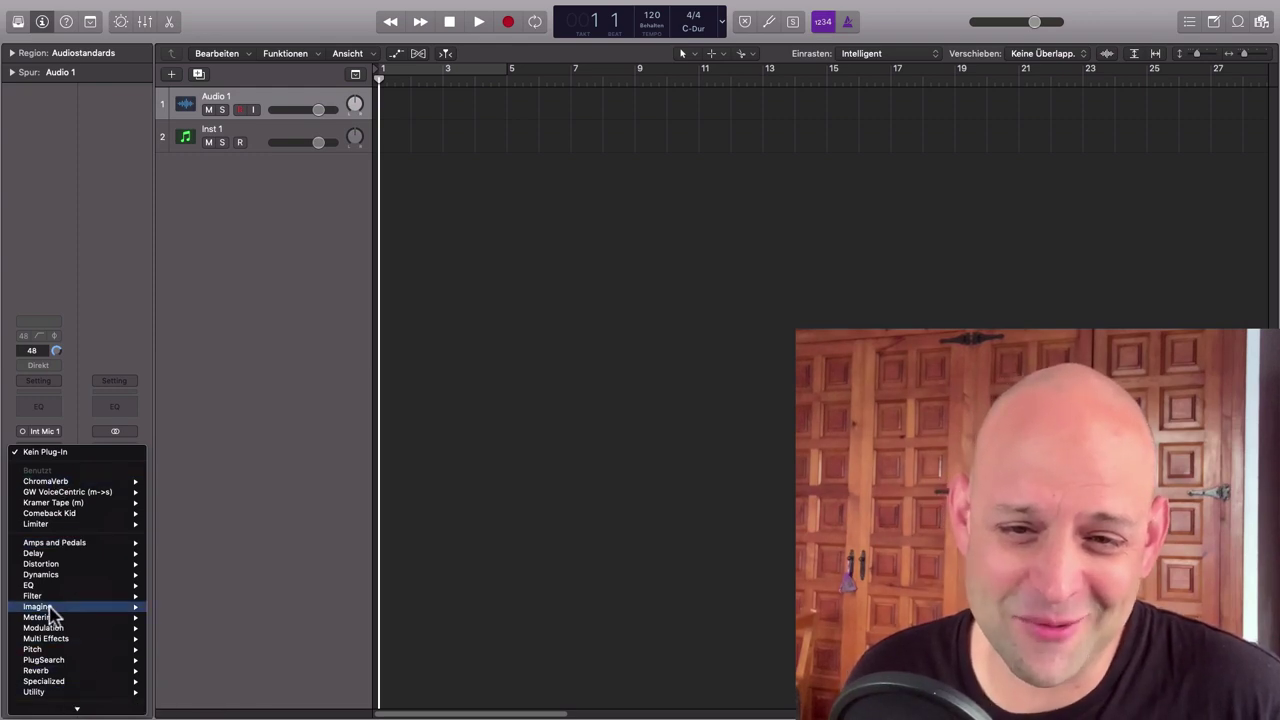
mouse_move(34, 585)
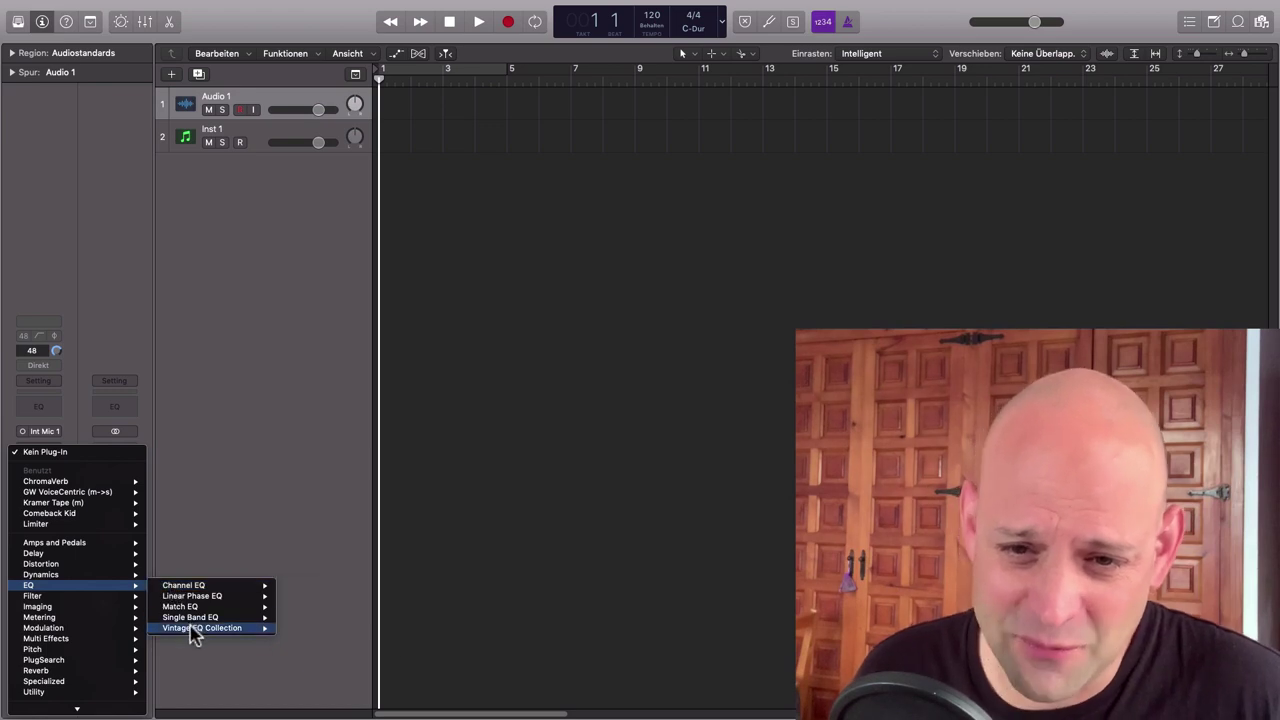
mouse_move(192, 630)
mouse_move(339, 652)
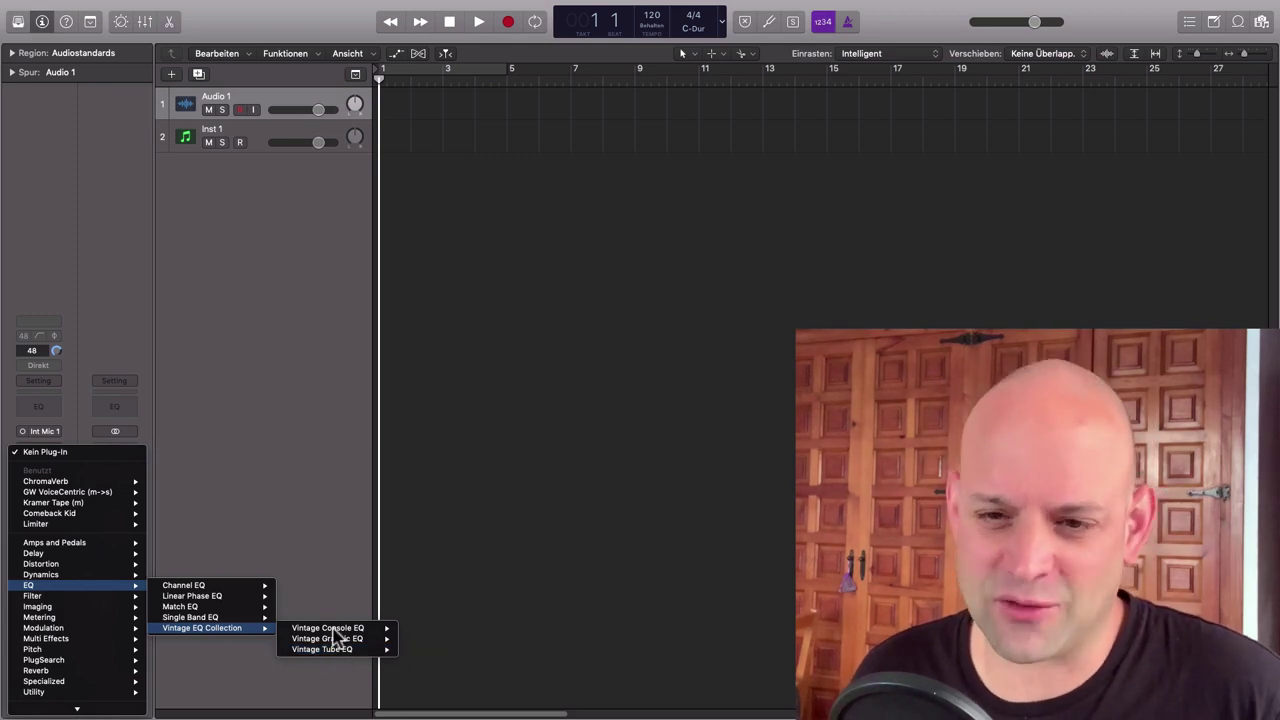
click(346, 458)
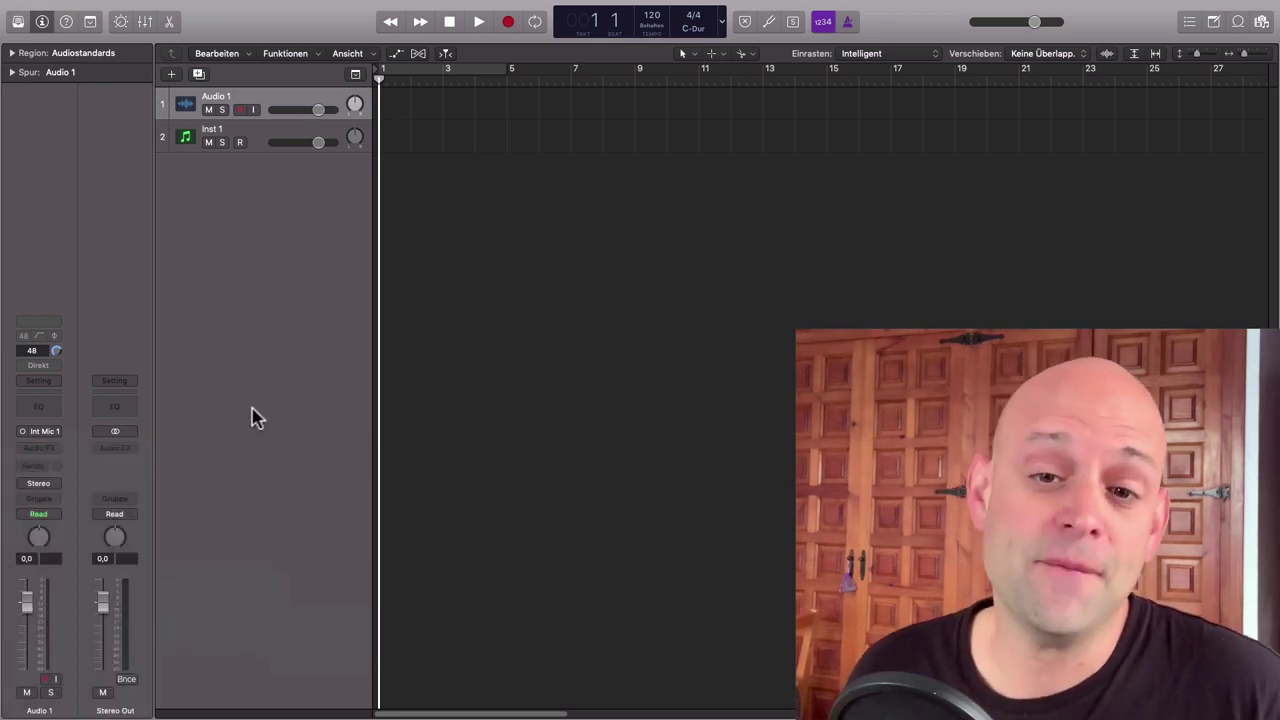
Step: Browse the Waves Audio Units effects available for Audio 1, down to Kramer Tape (m)
click(57, 451)
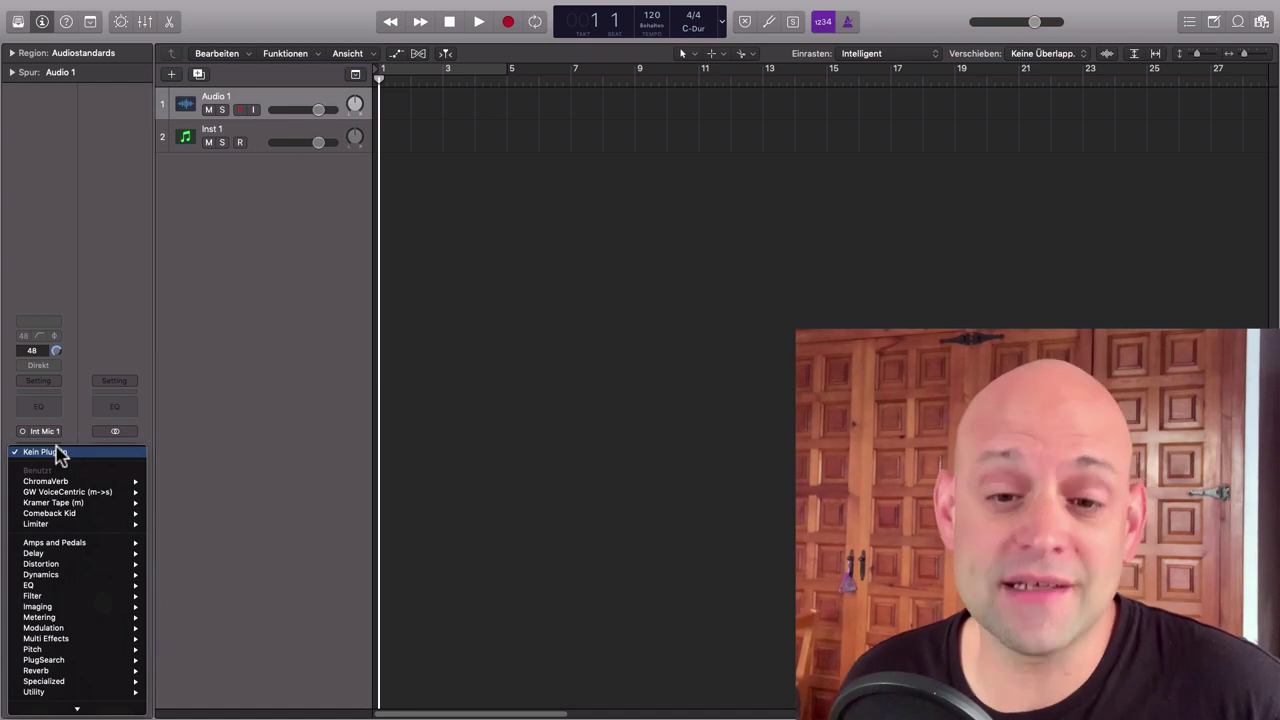
mouse_move(126, 697)
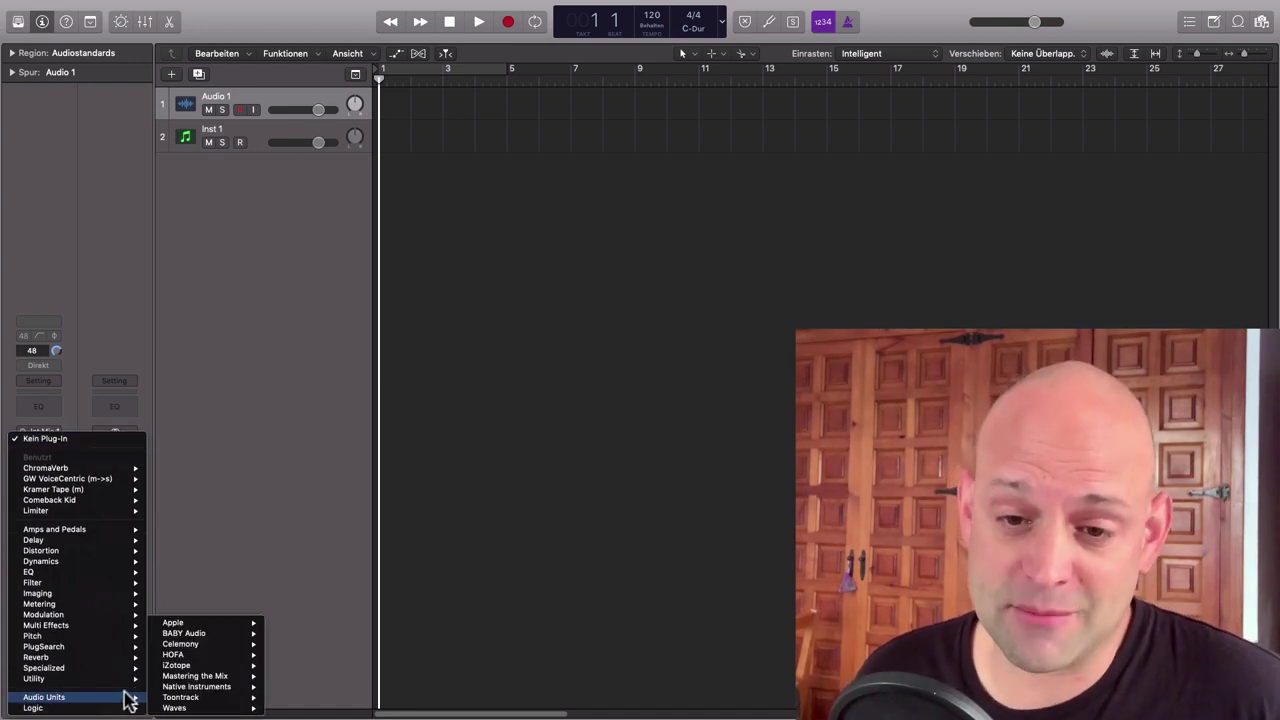
mouse_move(176, 709)
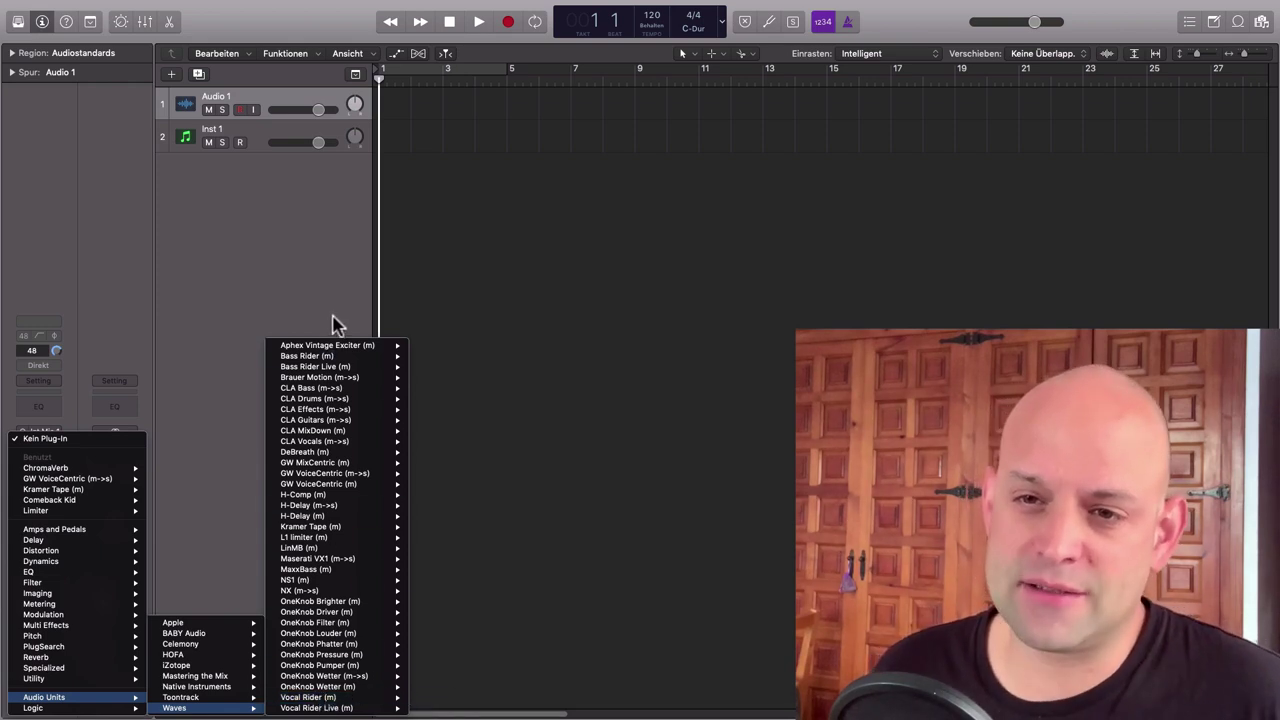
mouse_move(336, 626)
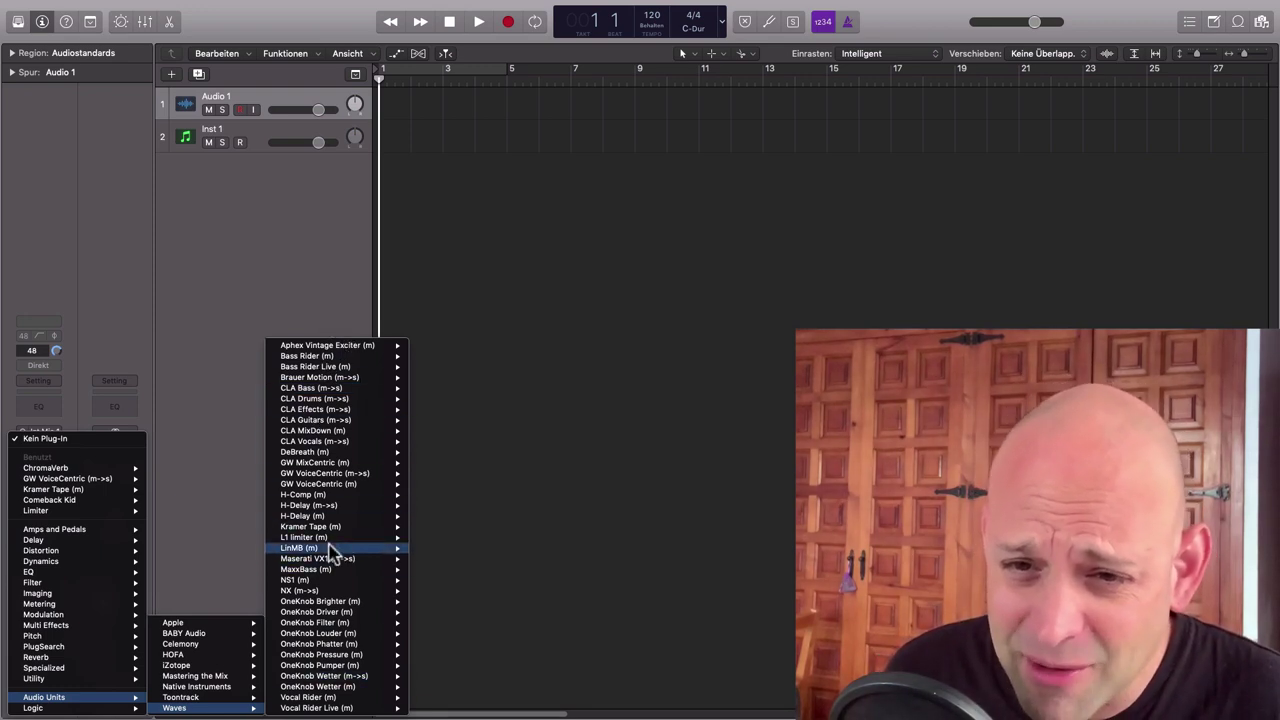
mouse_move(325, 530)
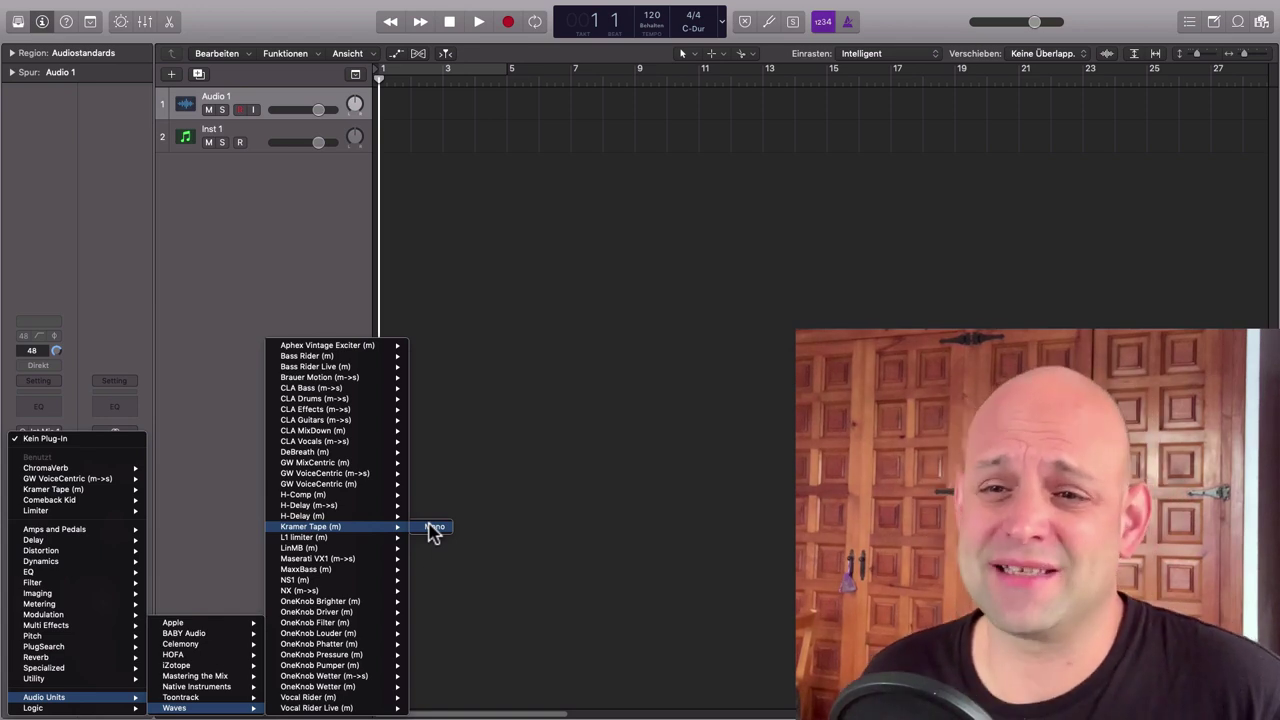
click(268, 363)
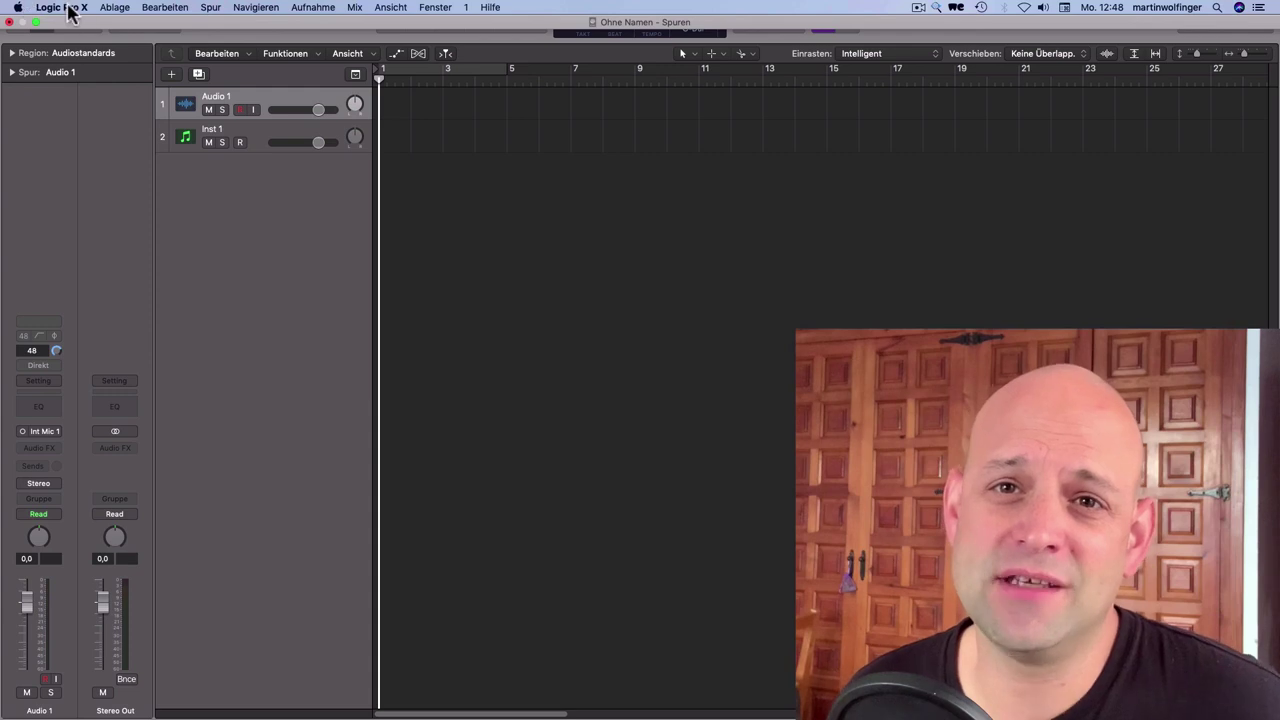
Step: Open the Plug-in Manager, look through the full plug-in list and close it
click(66, 8)
mouse_move(100, 44)
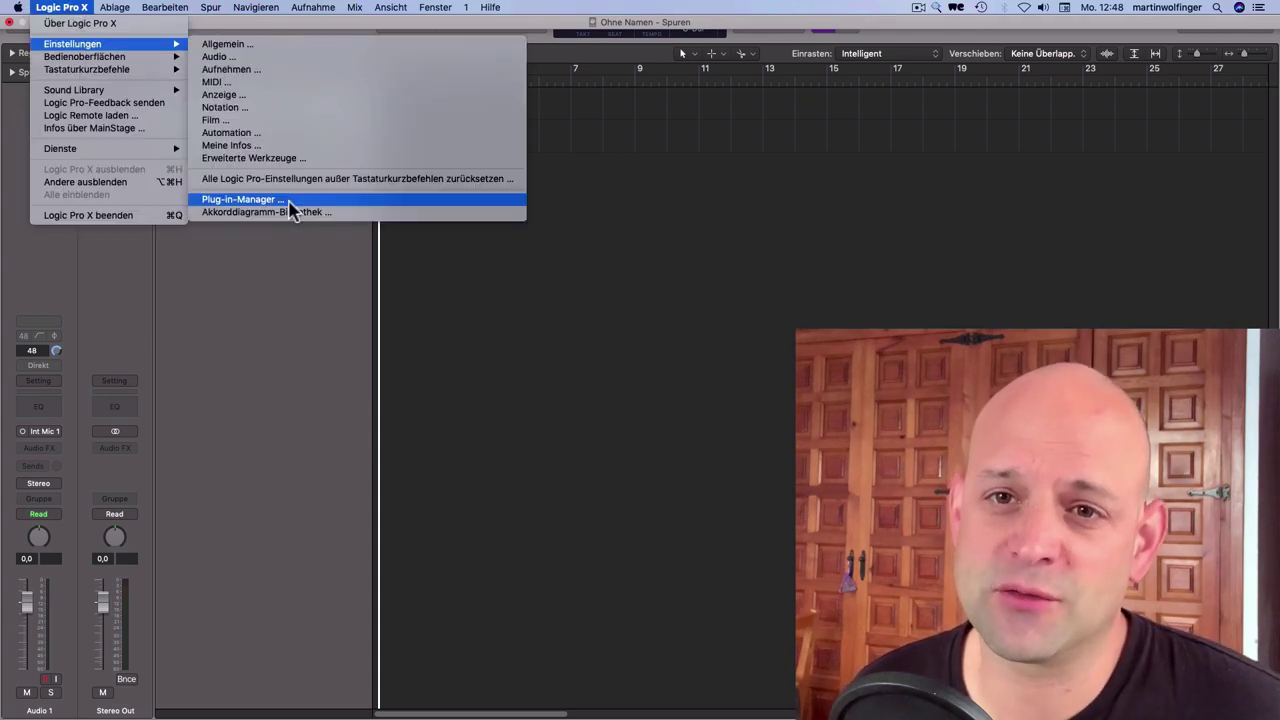
click(240, 199)
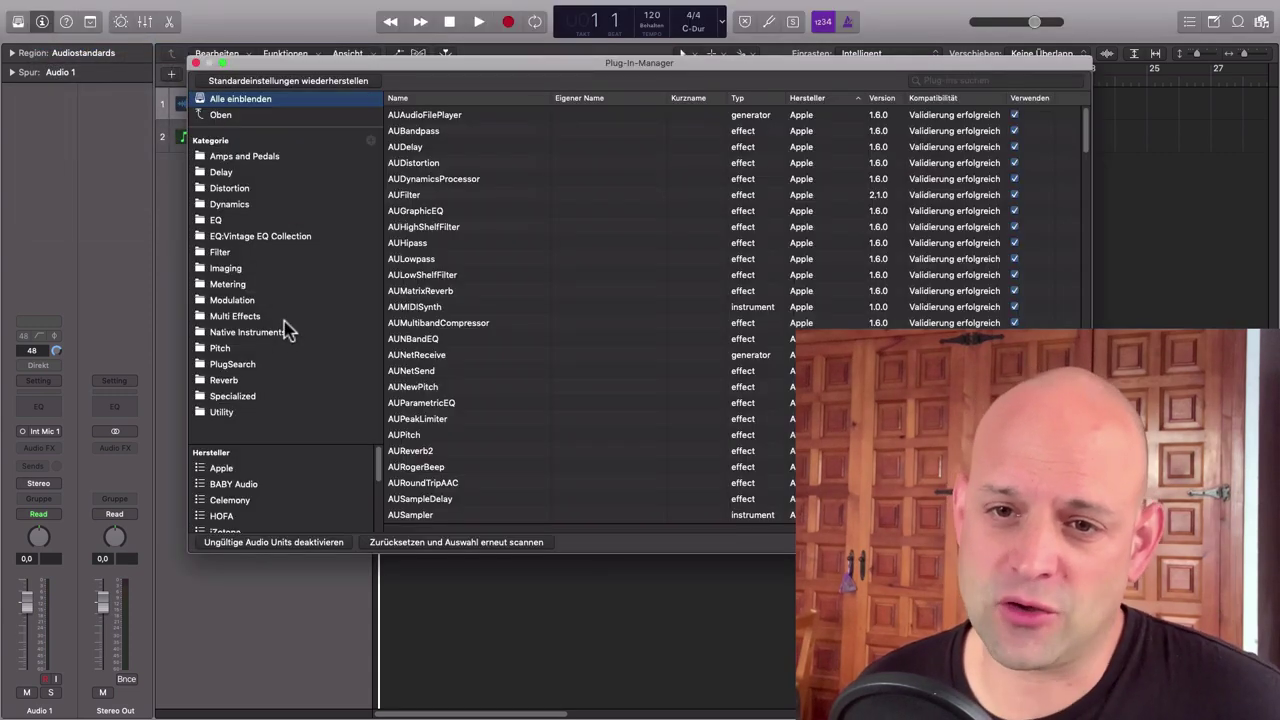
scroll(560, 330, down, 15)
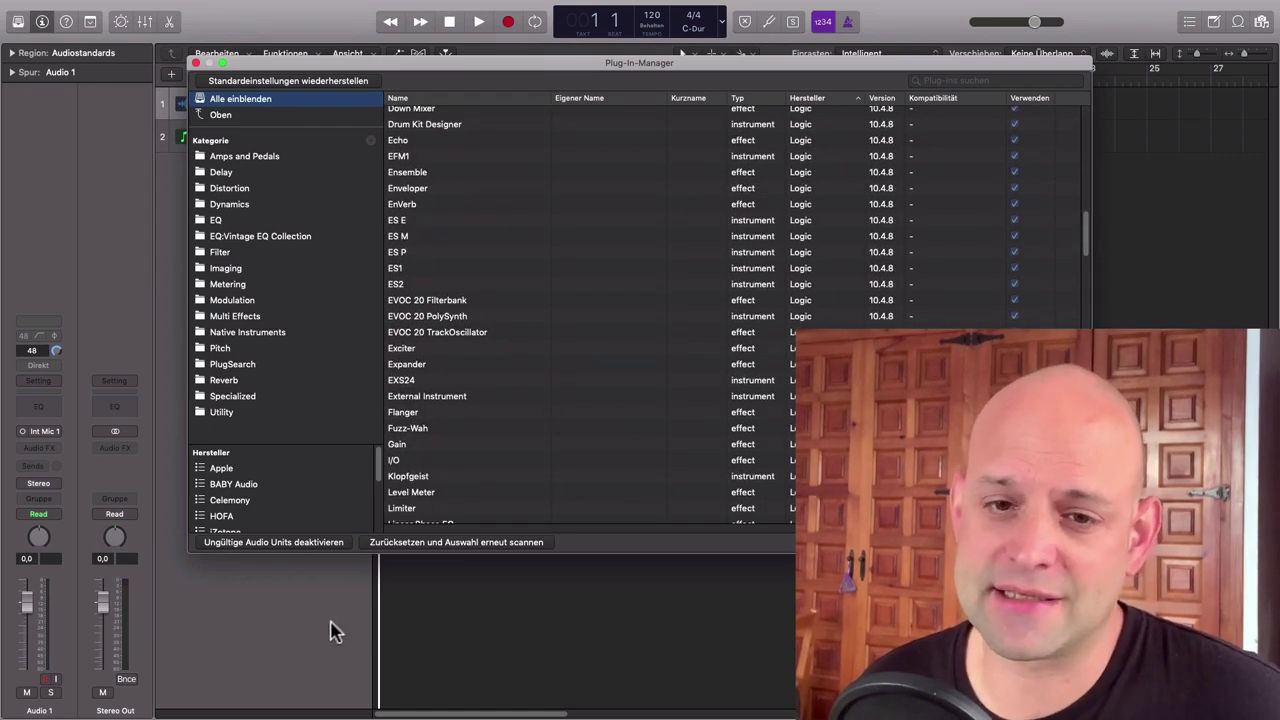
click(196, 63)
Step: Examine the Reverb effect plug-ins available for Audio 1, including the channel formats of RC 24
click(55, 448)
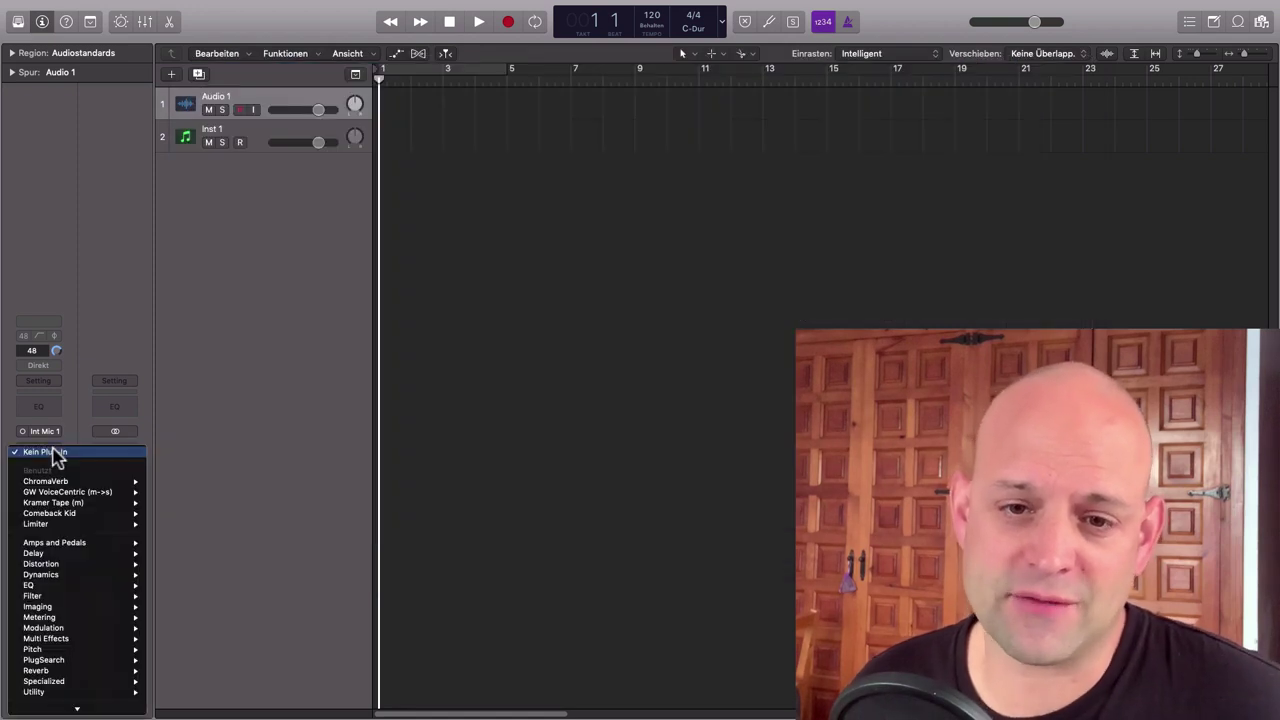
mouse_move(45, 670)
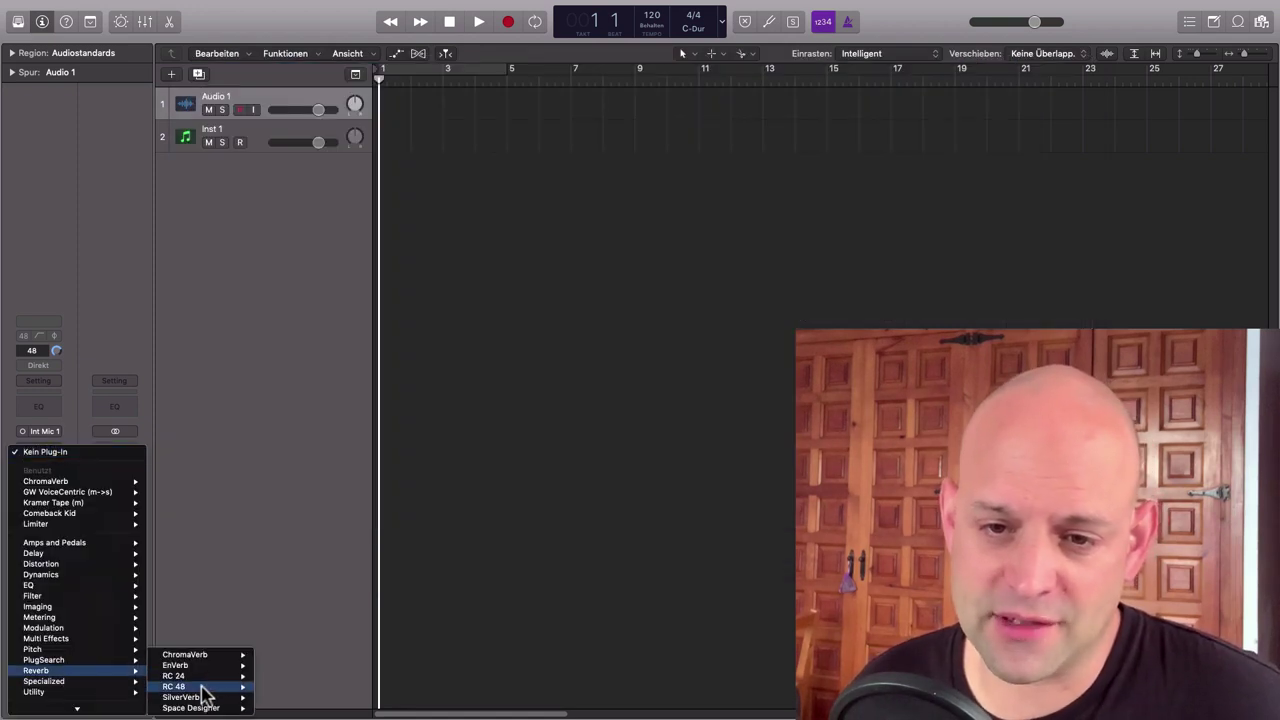
mouse_move(197, 677)
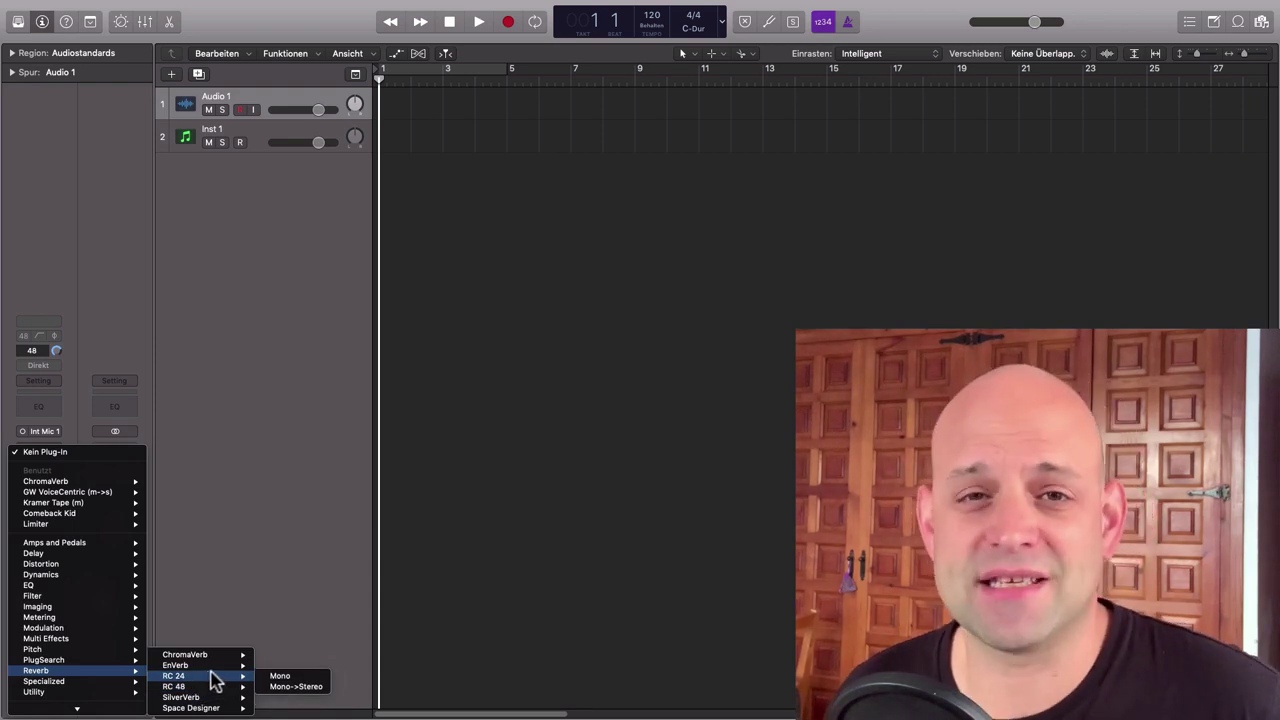
click(245, 468)
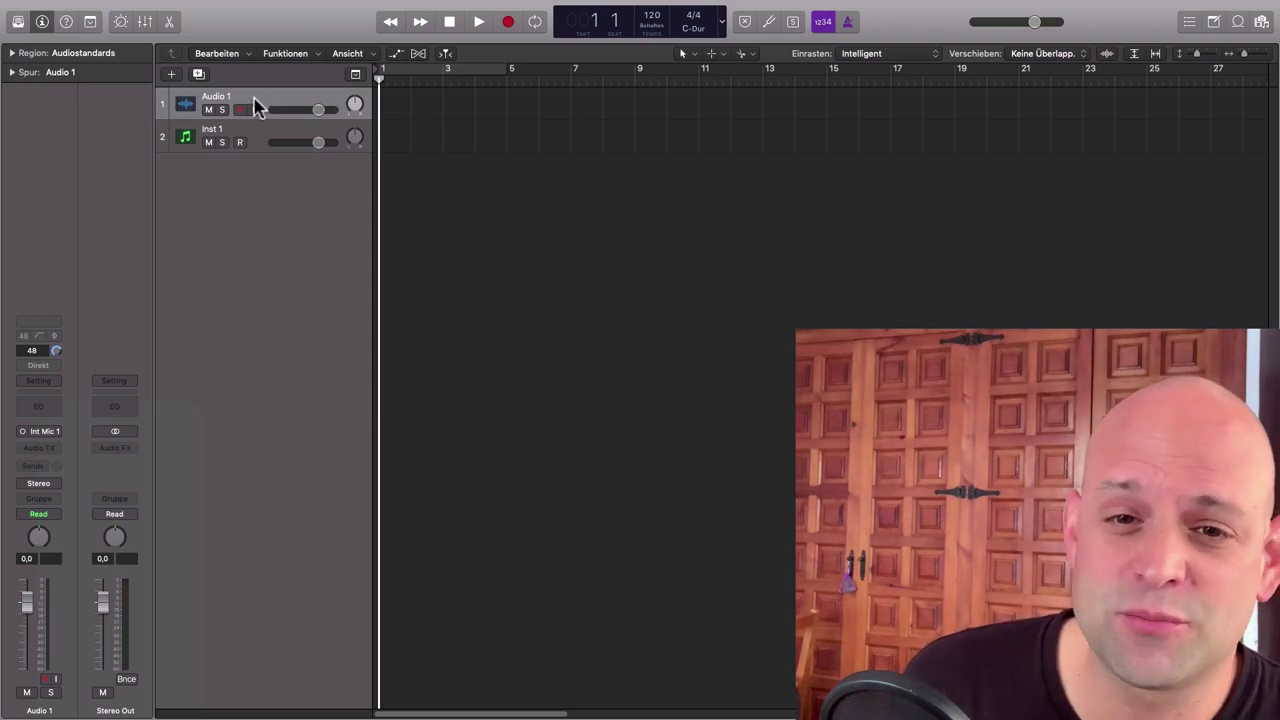
Step: Search the audio effects for "kr", insert Kramer Tape (m) on Audio 1 and close its plug-in window
click(52, 450)
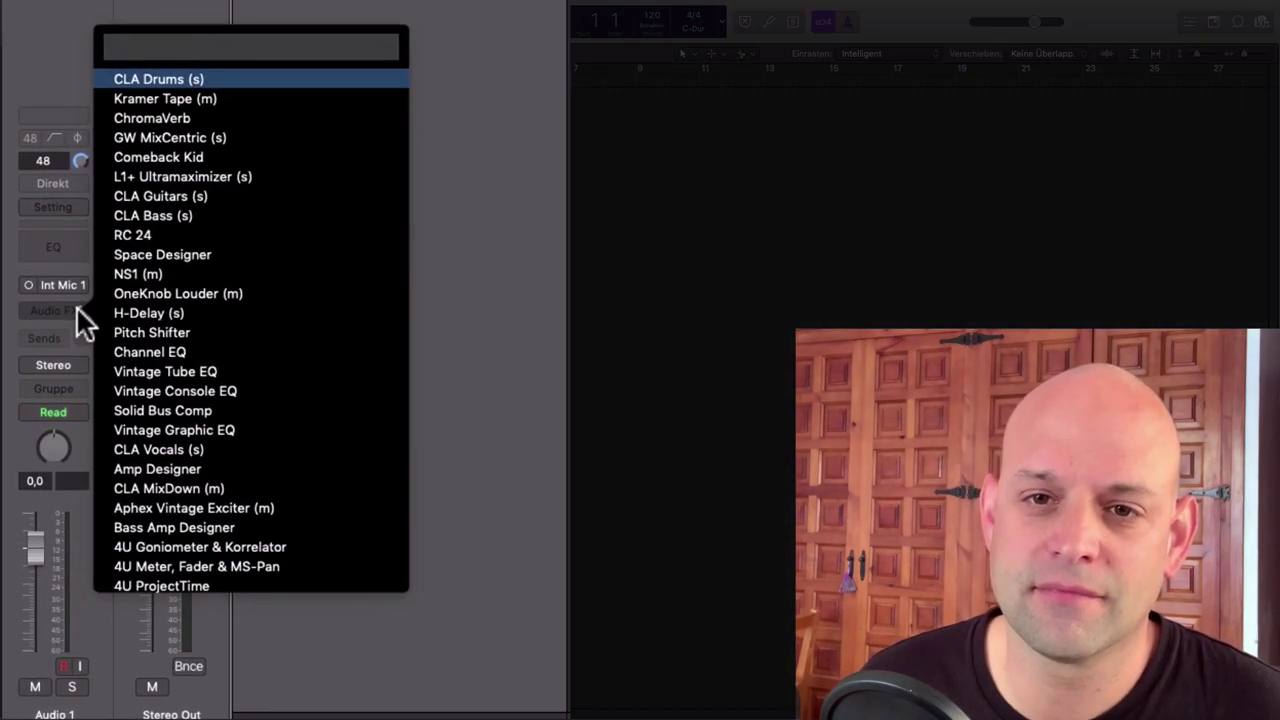
text(kr)
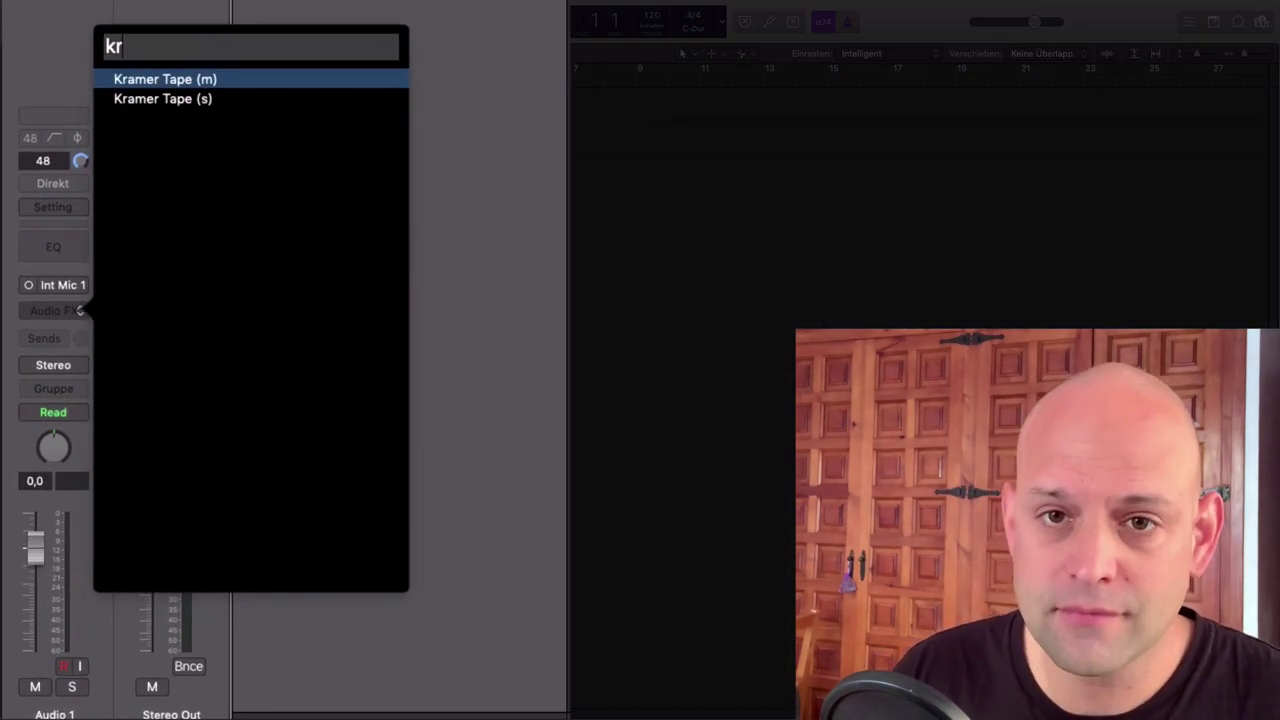
key(Return)
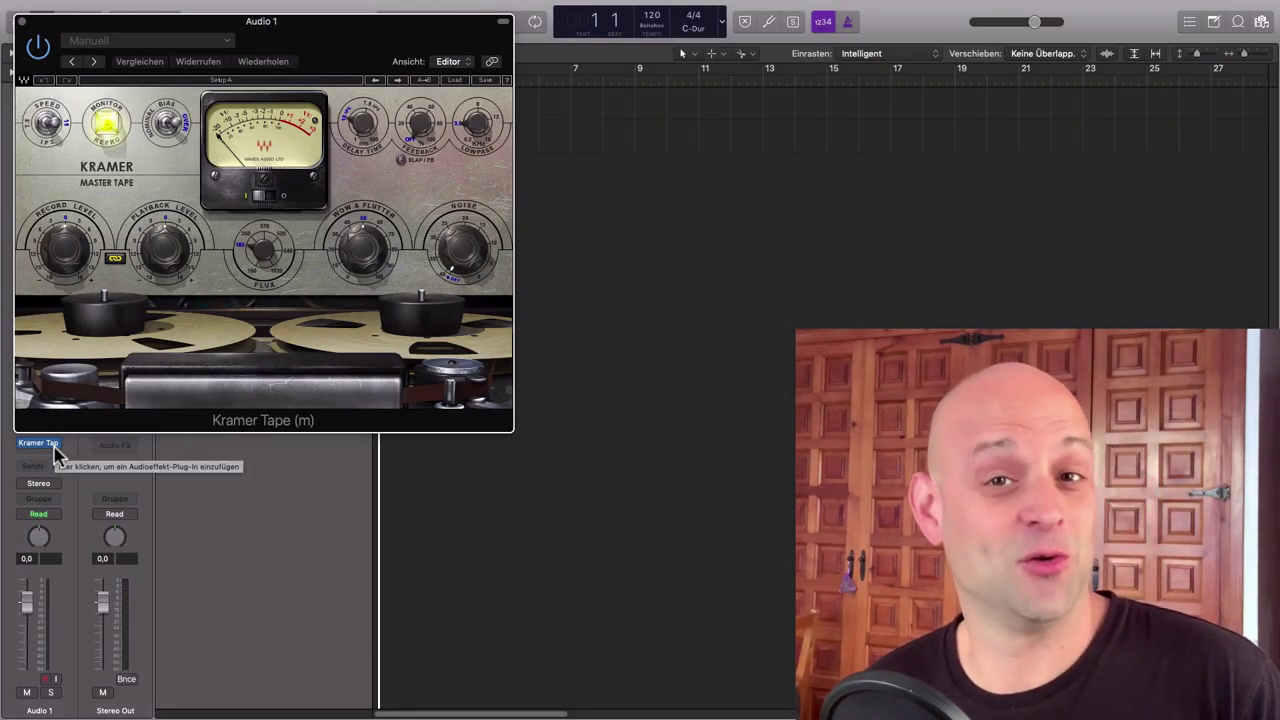
click(21, 20)
Step: Insert the ChromaVerb effect in the slot below Kramer Tape on Audio 1 using the plug-in search
ctrl+click(56, 455)
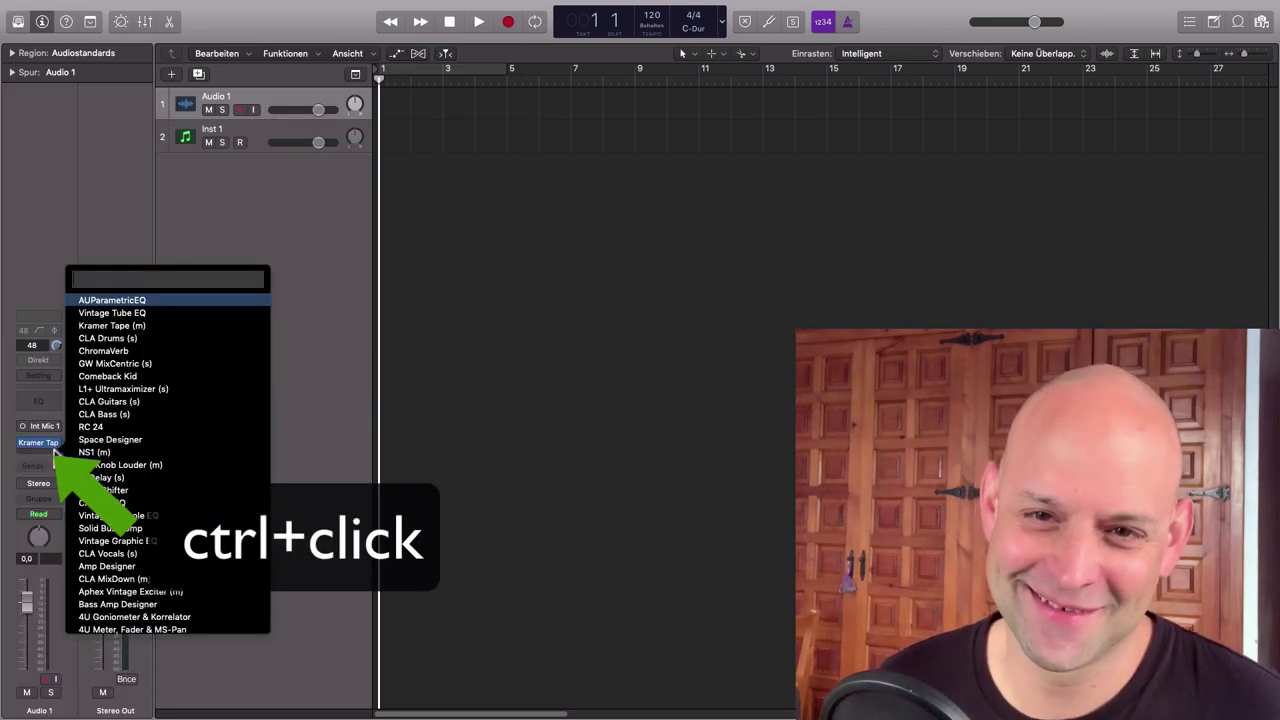
text(dis)
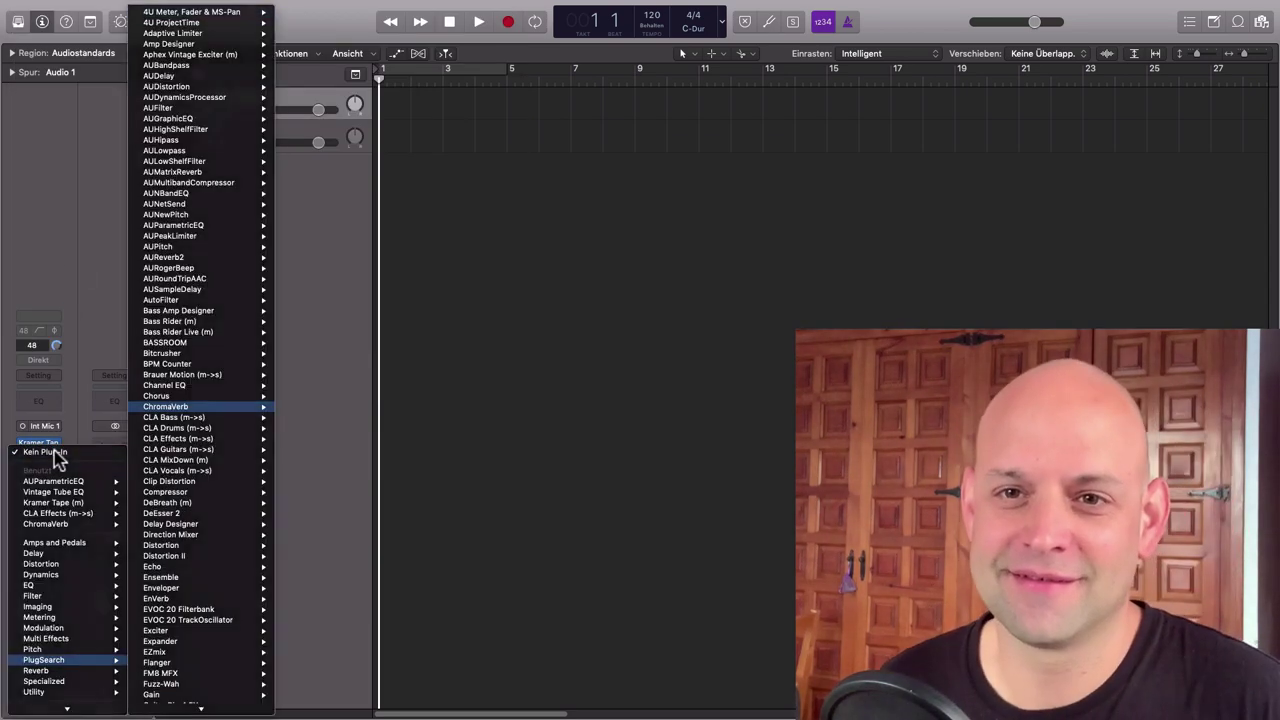
key(Escape)
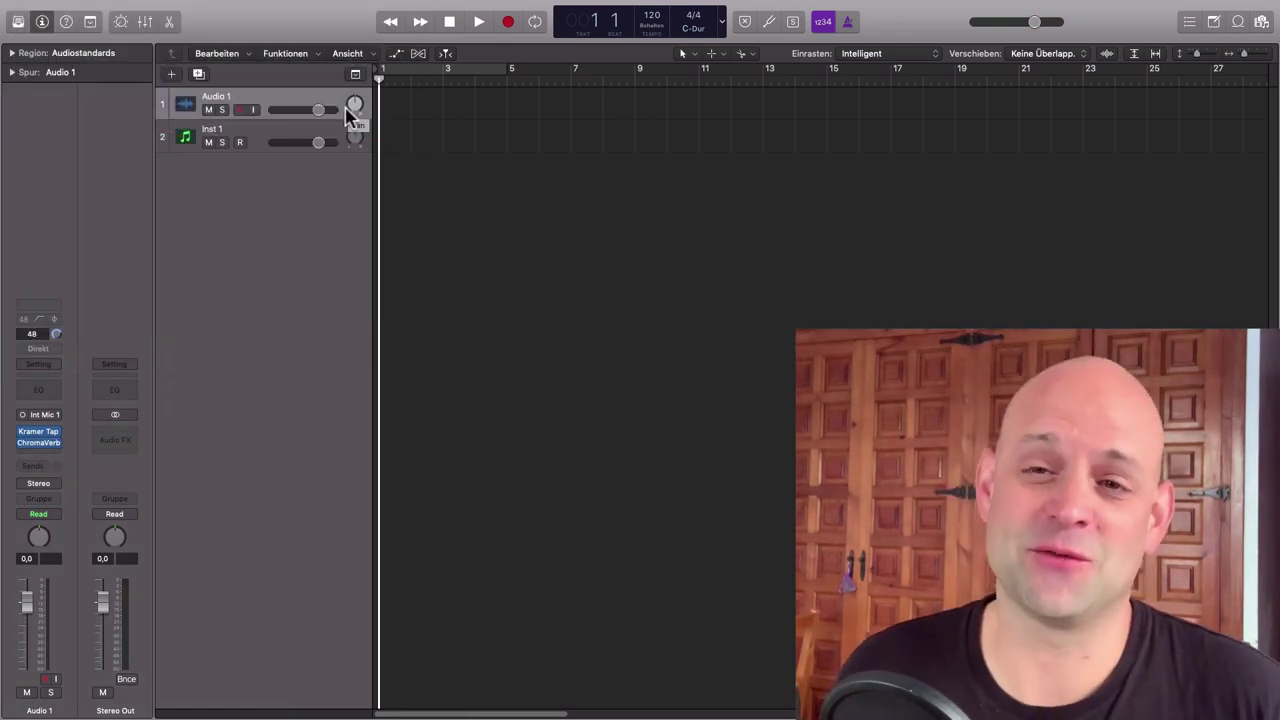
Step: Search the instruments for "ad", load Addictive Drums 2 on the Inst 1 track and close its plug-in window
click(240, 142)
click(57, 433)
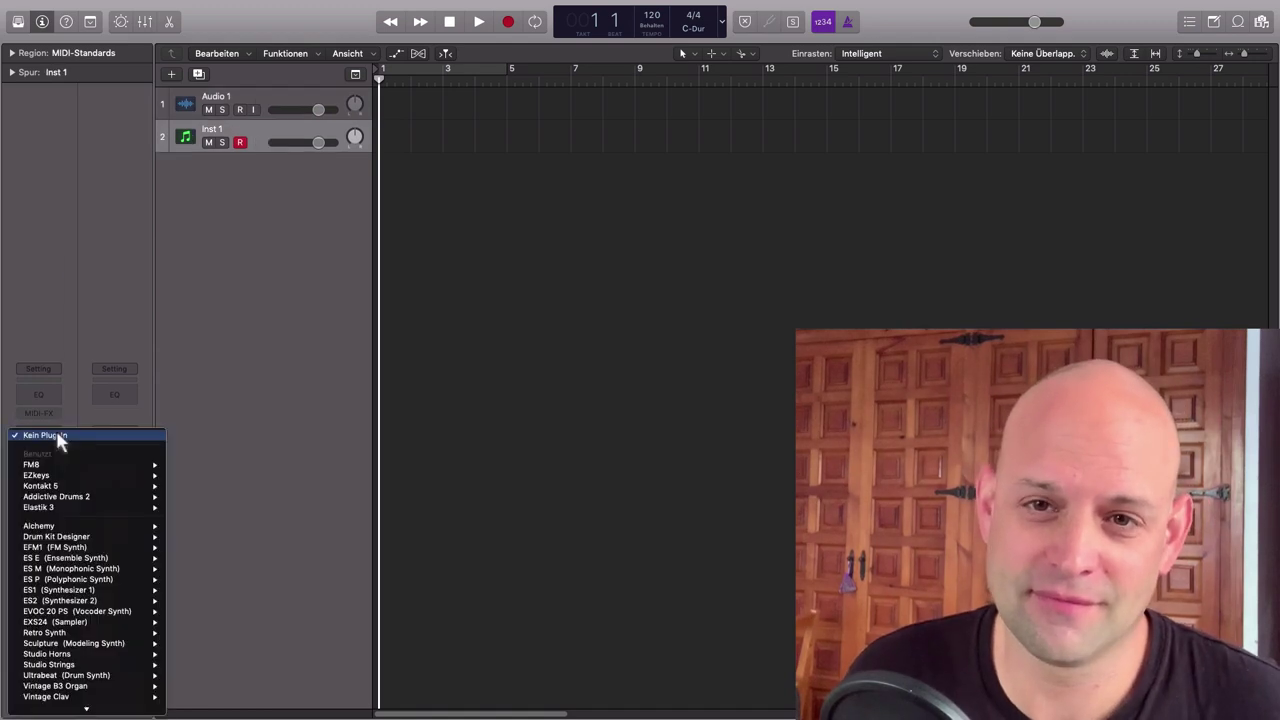
text(ad)
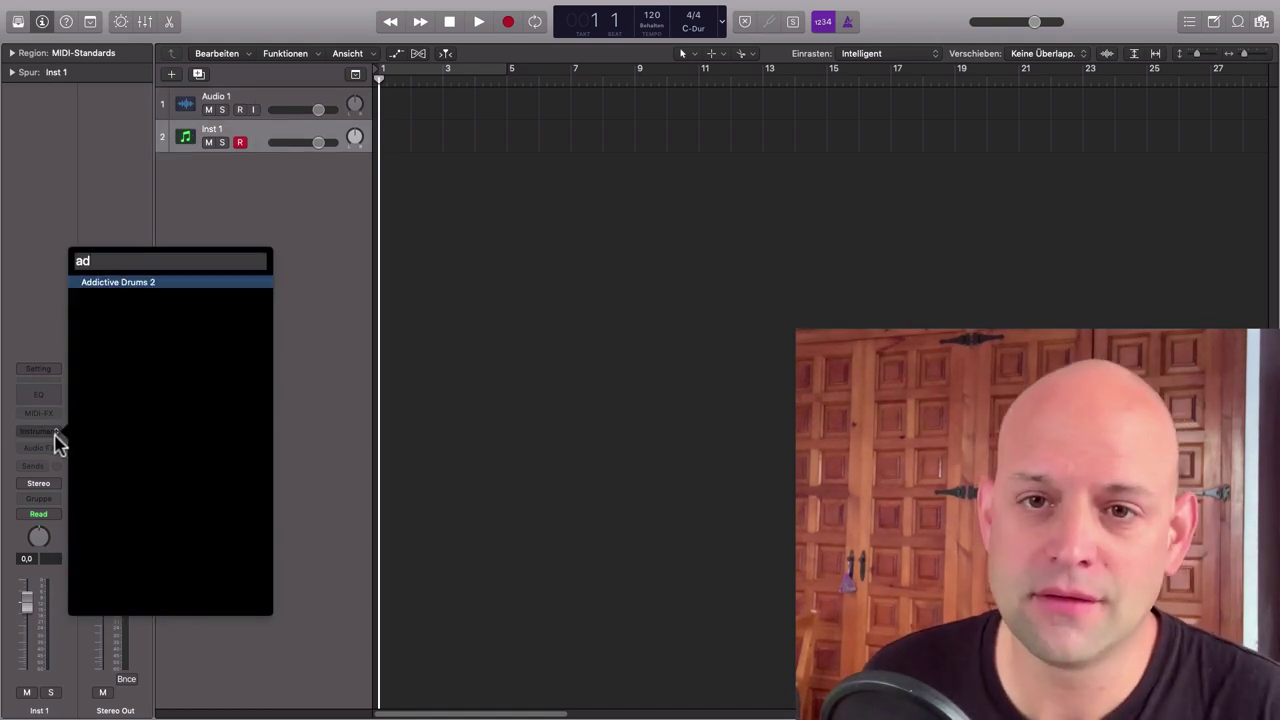
key(Return)
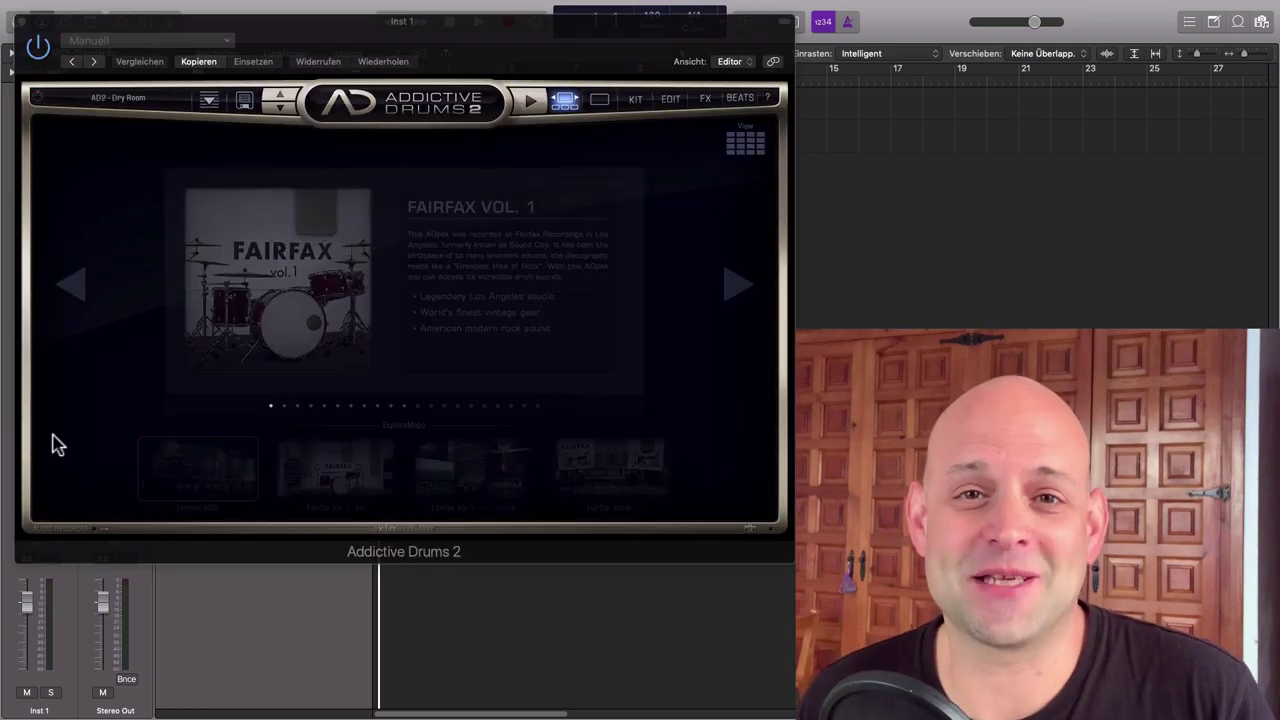
click(21, 21)
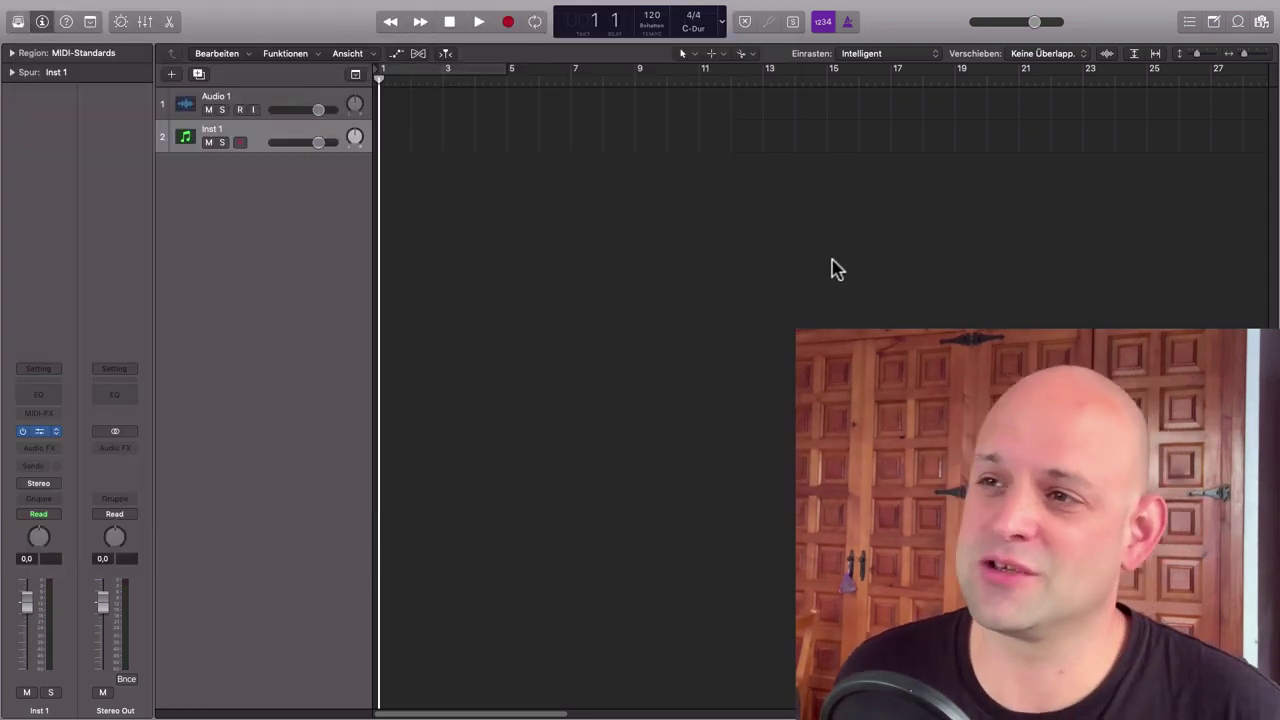
Step: Open the Plug-in Manager and move its window so the category list and plug-in table are accessible
mouse_move(899, 7)
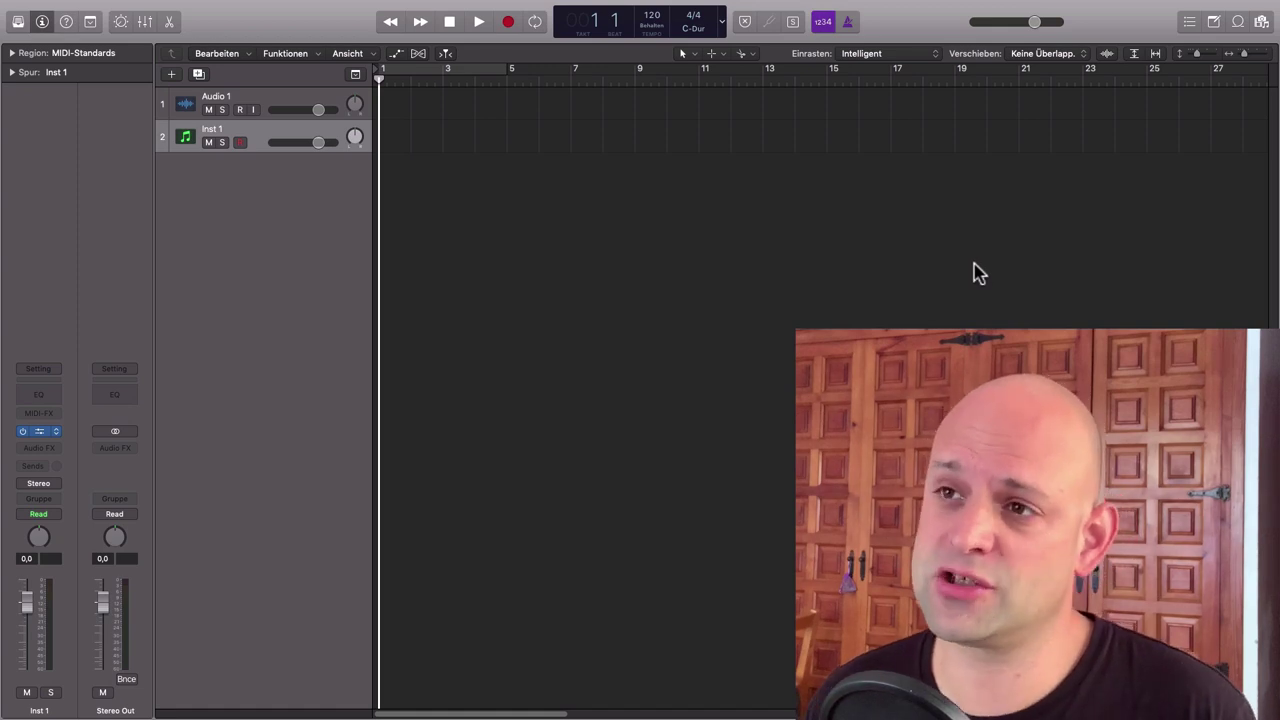
mouse_move(168, 4)
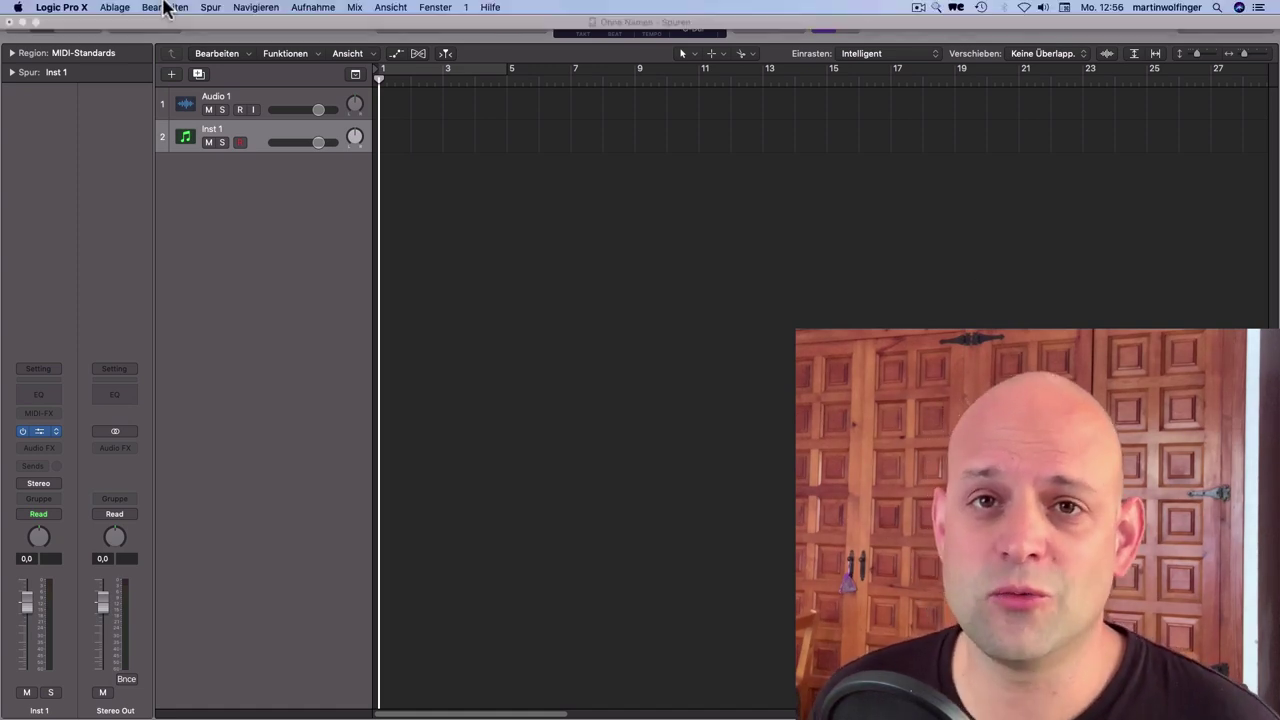
click(68, 8)
mouse_move(86, 45)
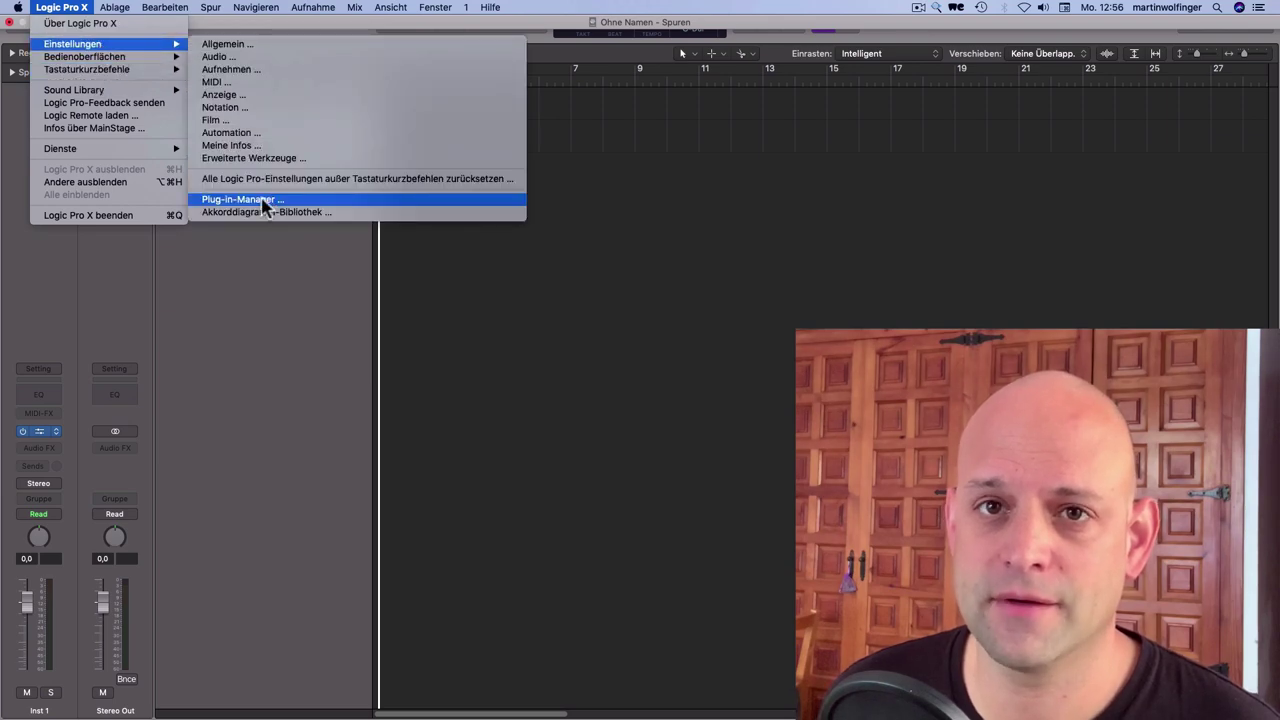
click(265, 200)
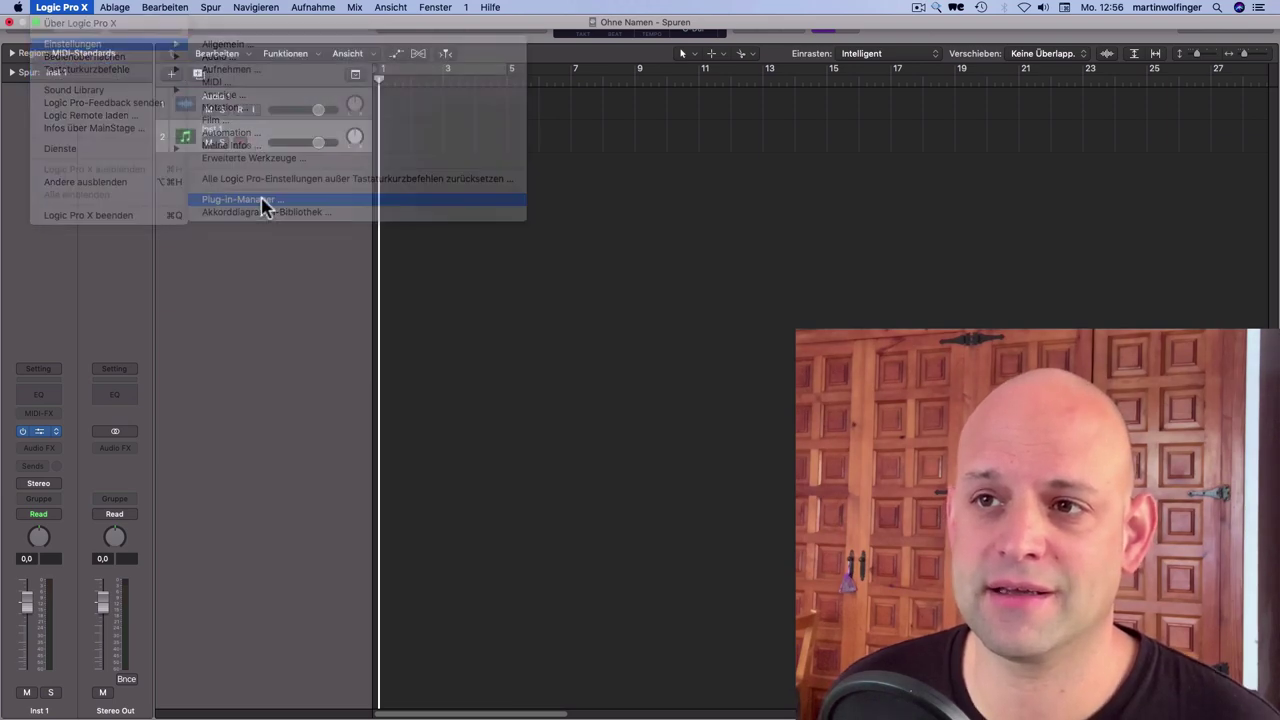
drag(541, 64, 634, 37)
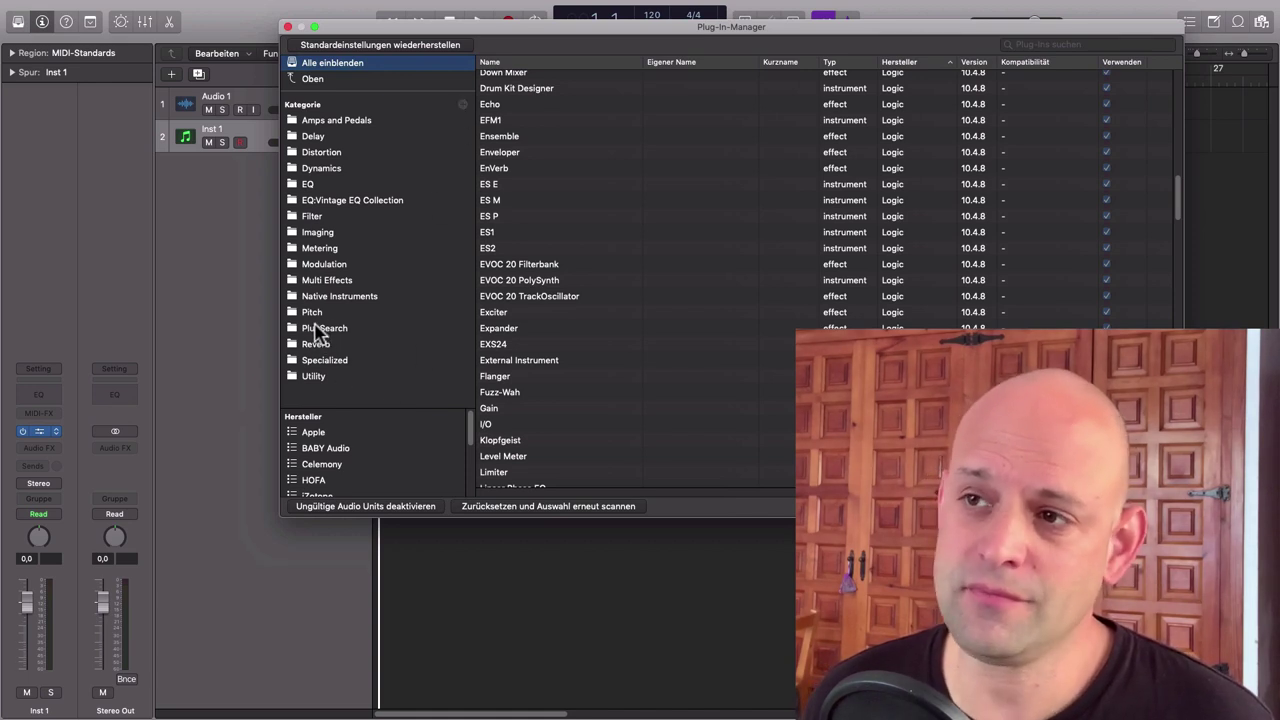
Step: Assign all listed plug-ins to the PlugSearch category and close the Plug-in Manager
click(731, 236)
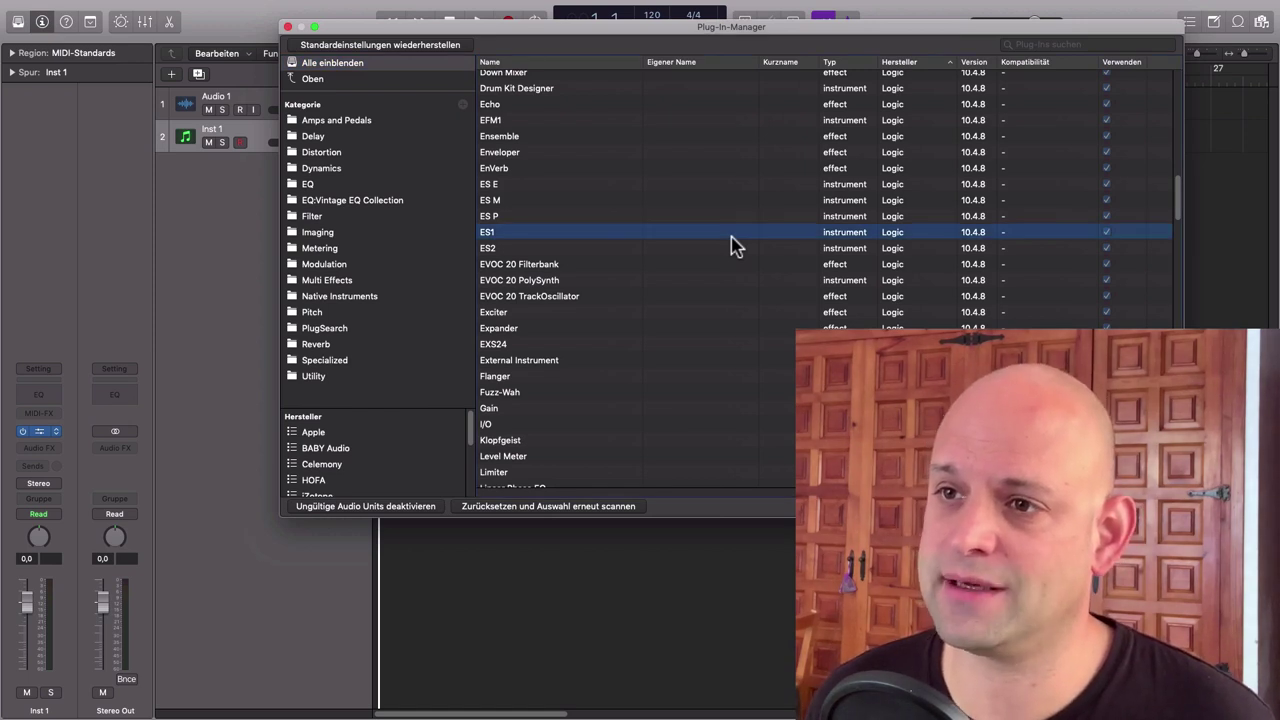
key(super+a)
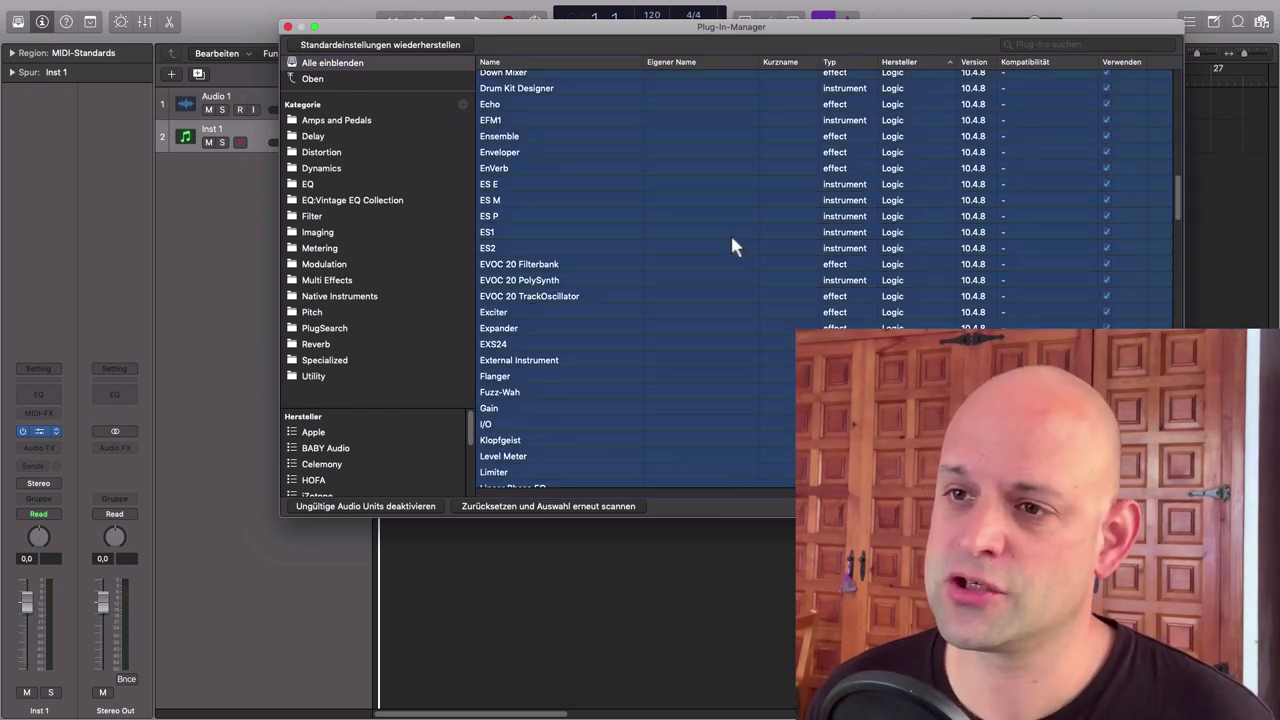
drag(731, 238, 757, 249)
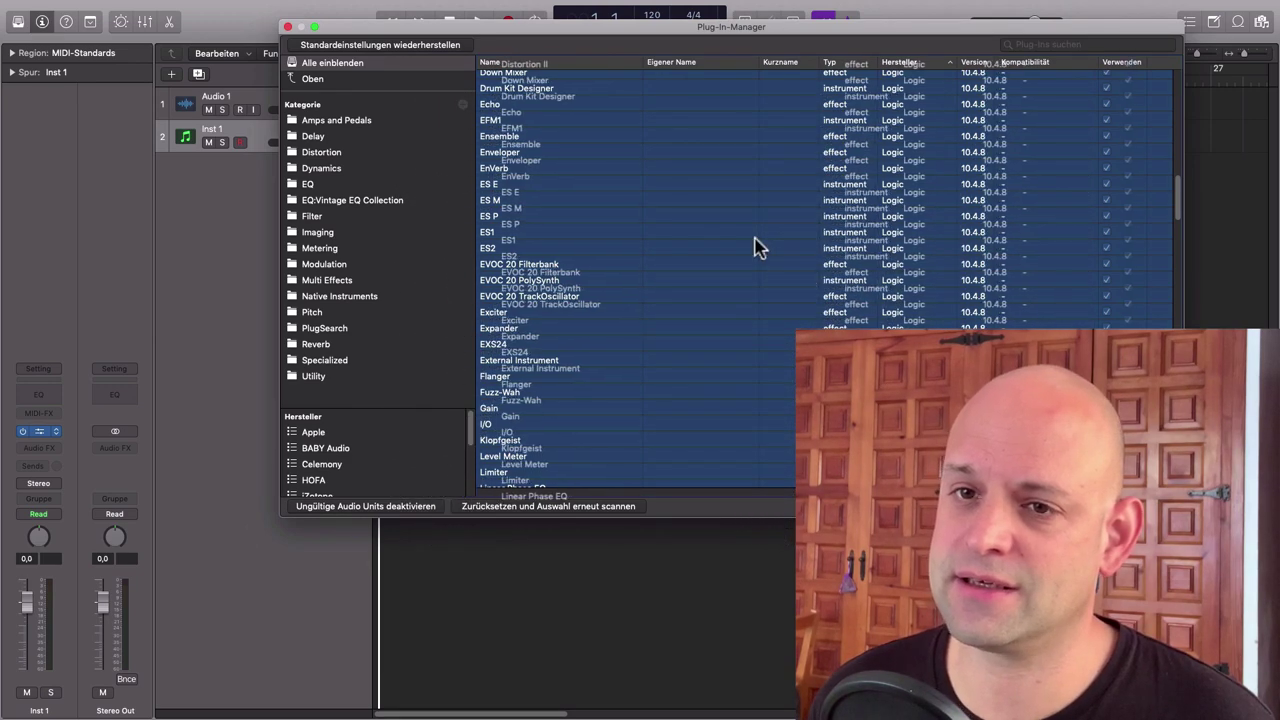
click(340, 328)
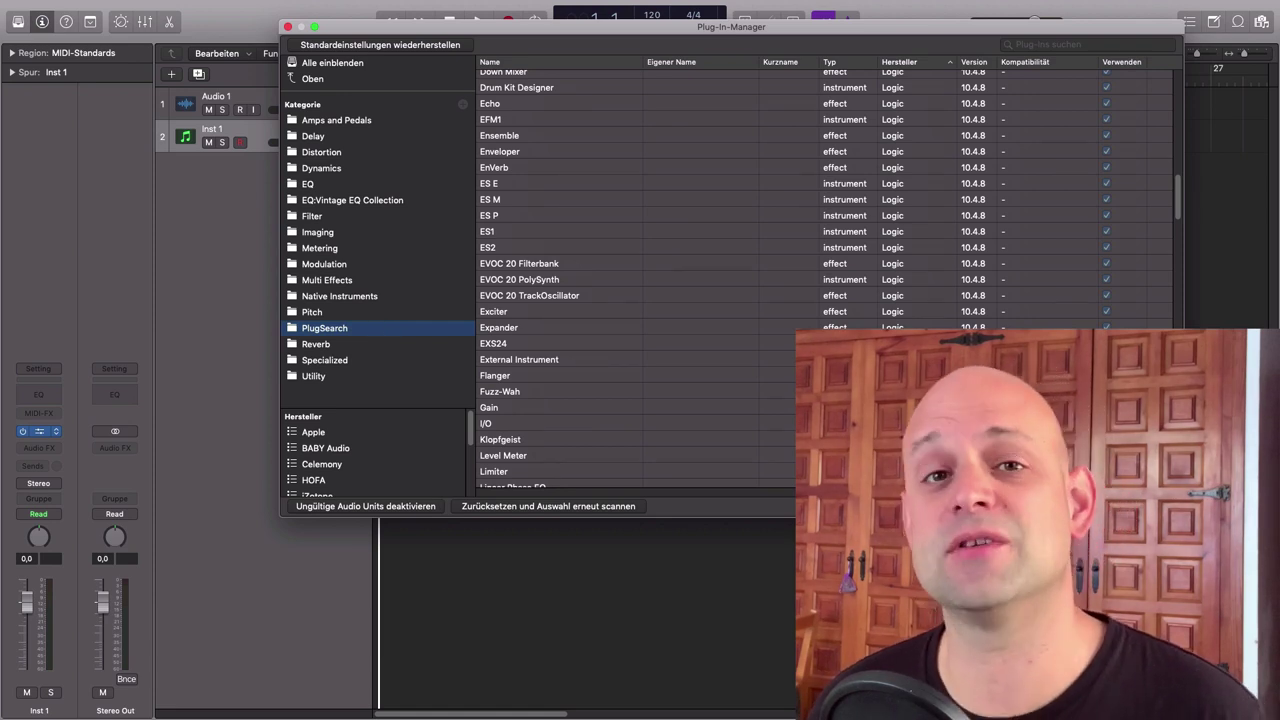
click(288, 27)
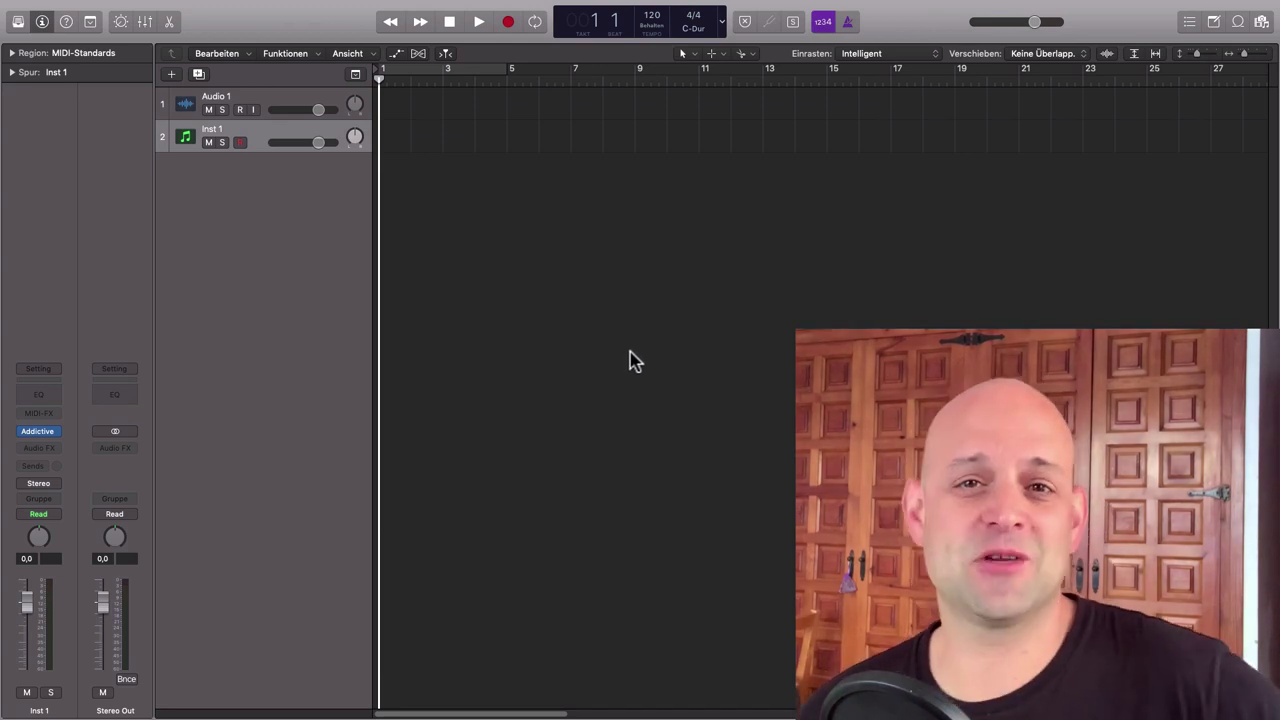